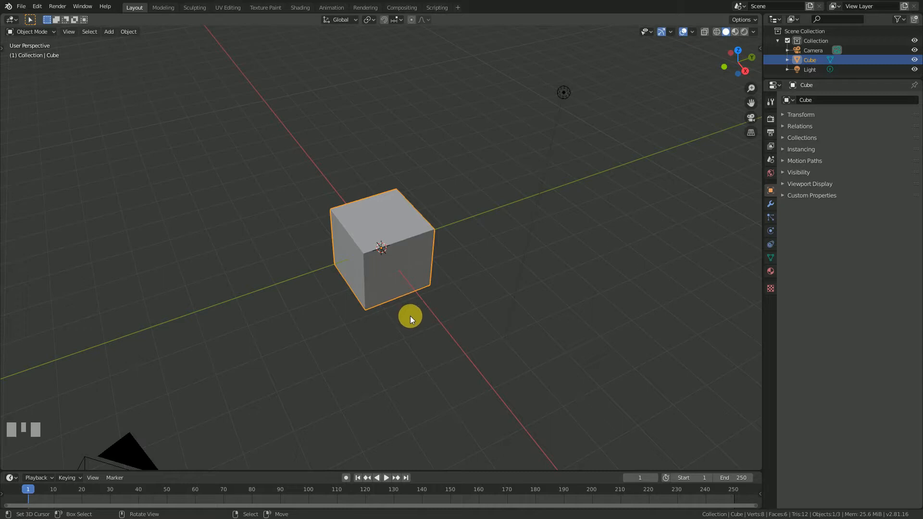
Step: Select the default cube and expand its transform values in the object properties
middle_click_drag(423, 299, 452, 290)
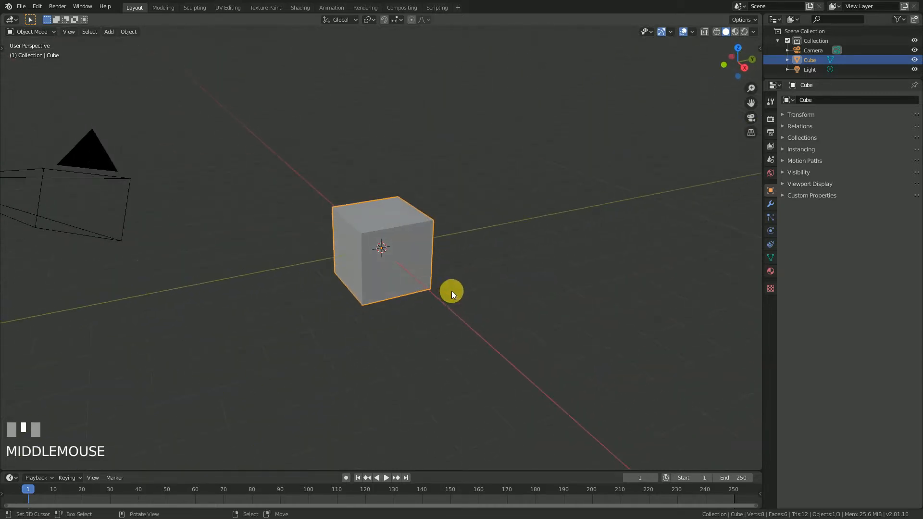
scroll(376, 253, "down", 2)
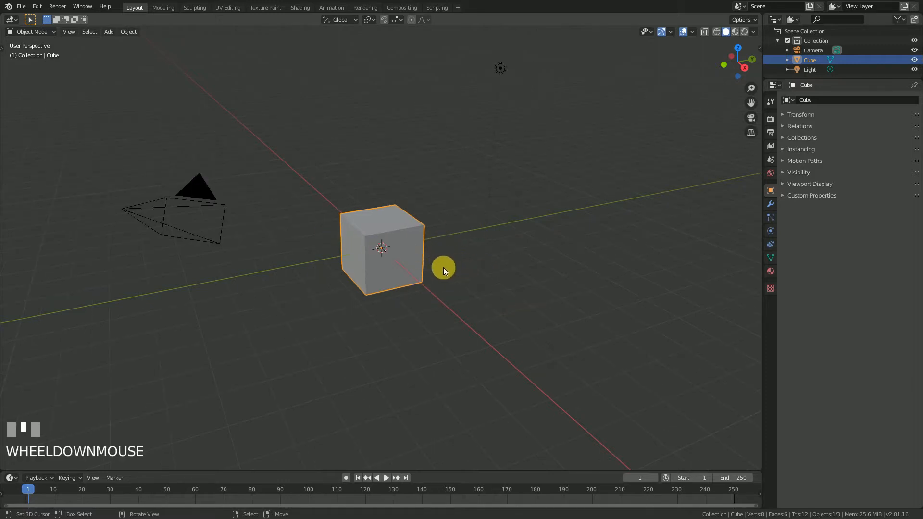
right_click(411, 244)
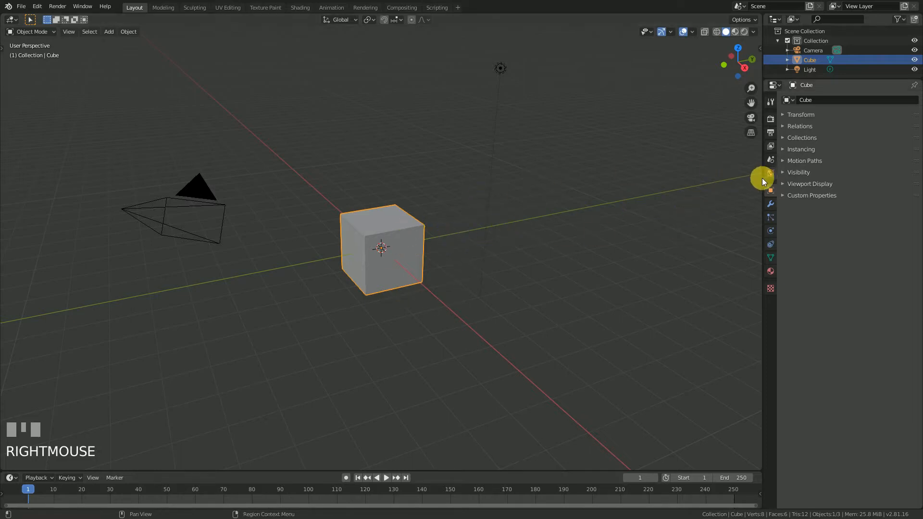
left_click(787, 114)
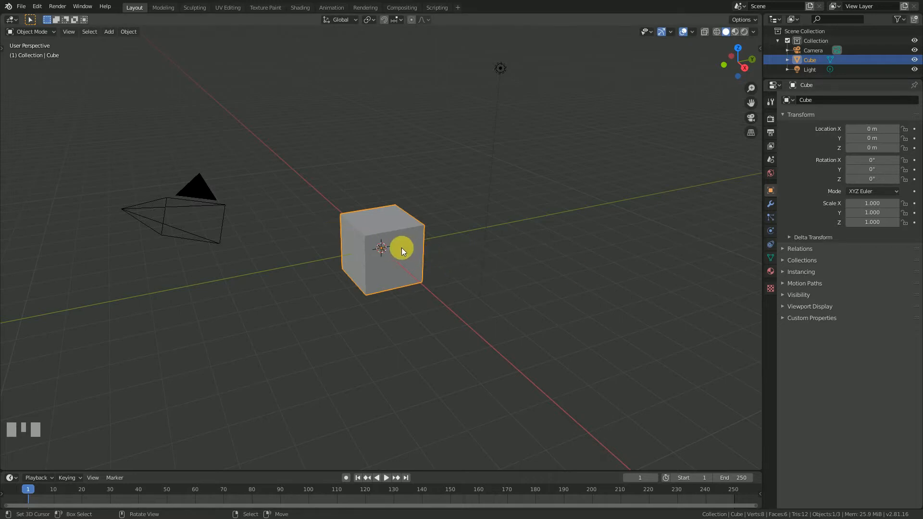
Step: Move the cube freely to about X -4.52 m, Y -3.74 m, Z 2.87 m and undo the move
scroll(409, 255, "up", 1)
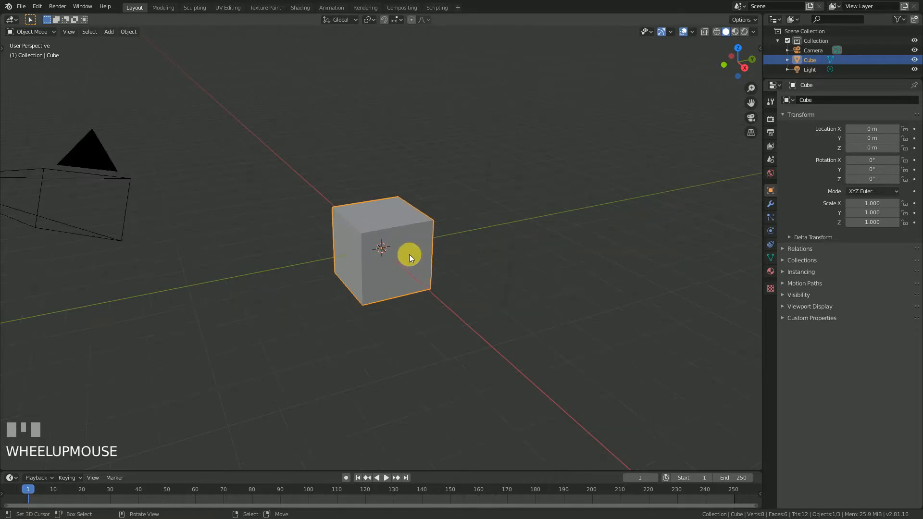
middle_click_drag(473, 259, 493, 269)
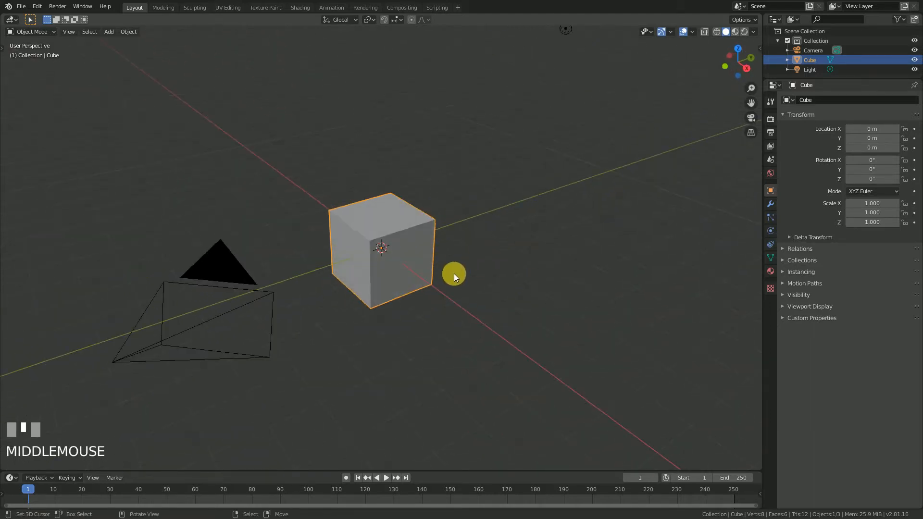
key("g")
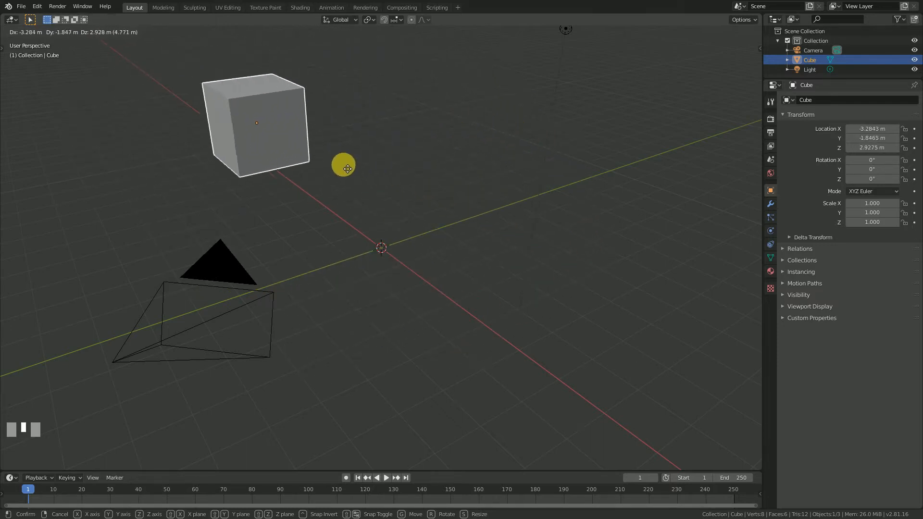
left_click(279, 171)
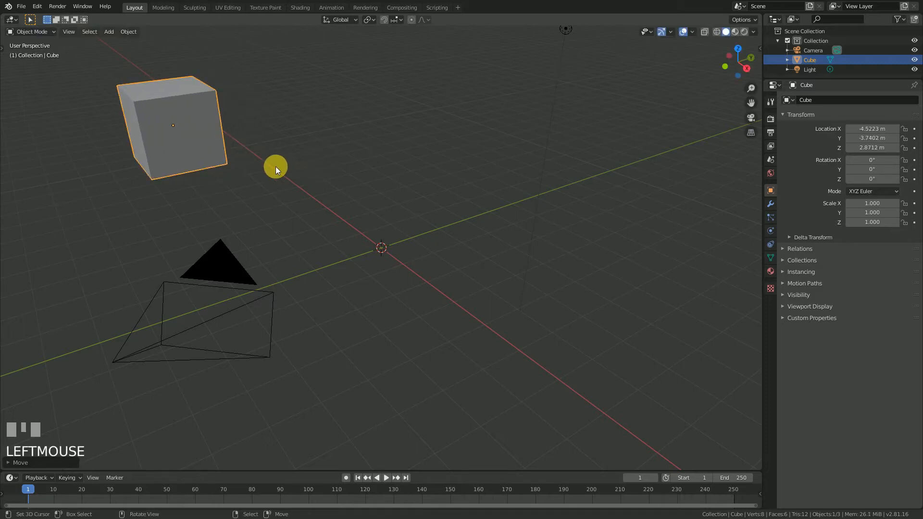
middle_click_drag(529, 213, 501, 216)
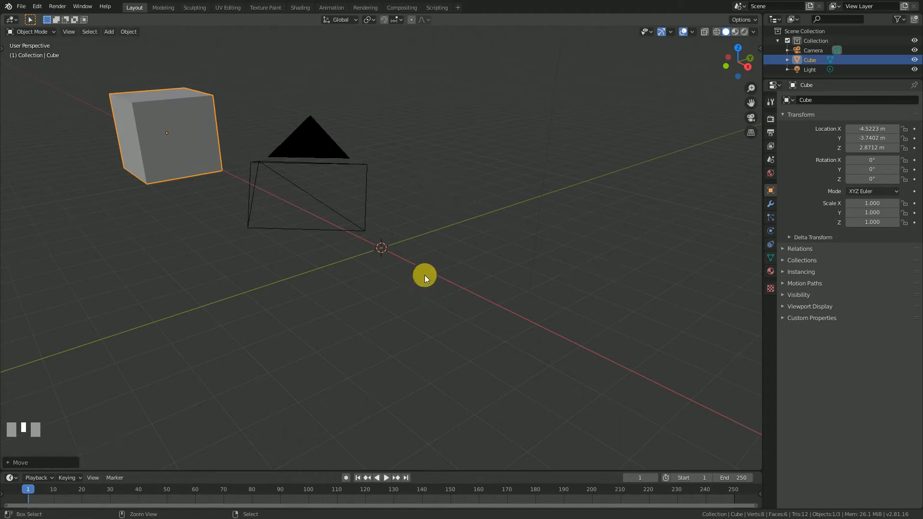
key("ctrl+z")
Step: Turn on the Z axis line in the viewport overlays
mouse_move(496, 270)
middle_mouse_down()
mouse_move(462, 276)
mouse_move(482, 273)
middle_mouse_up()
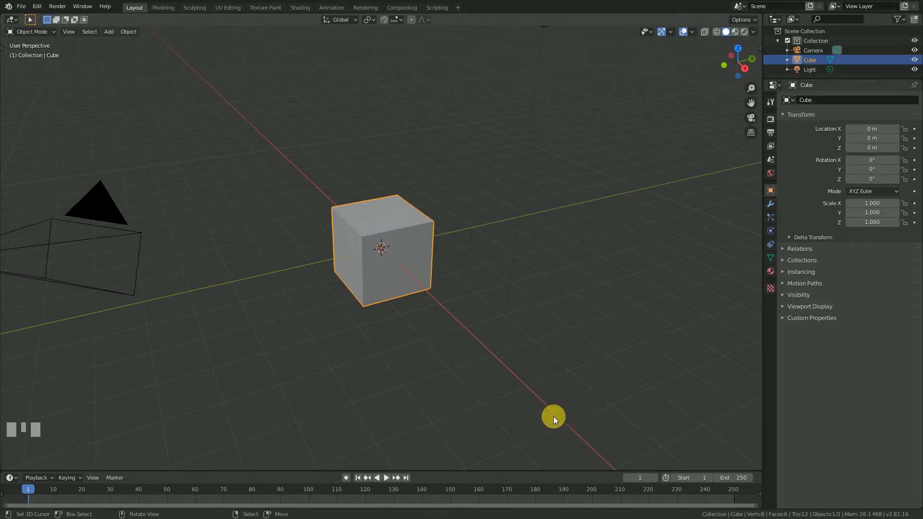
left_click(692, 31)
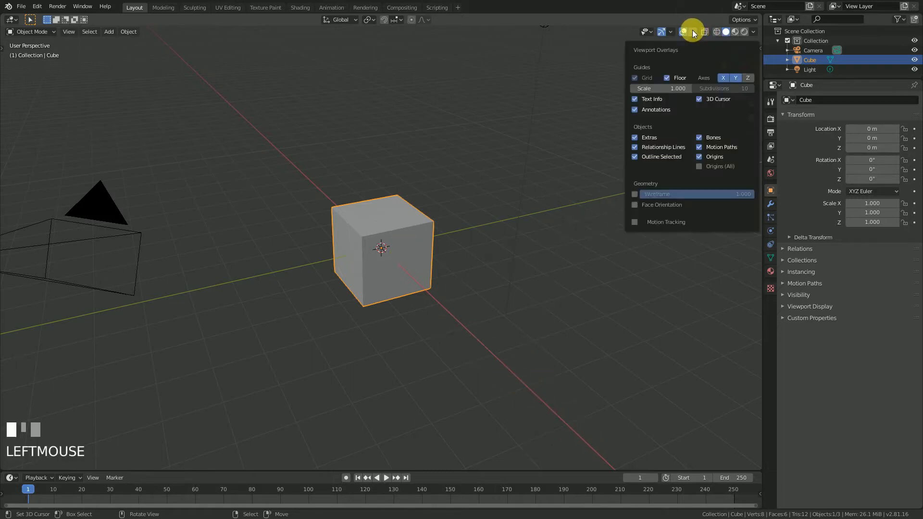
left_click(751, 78)
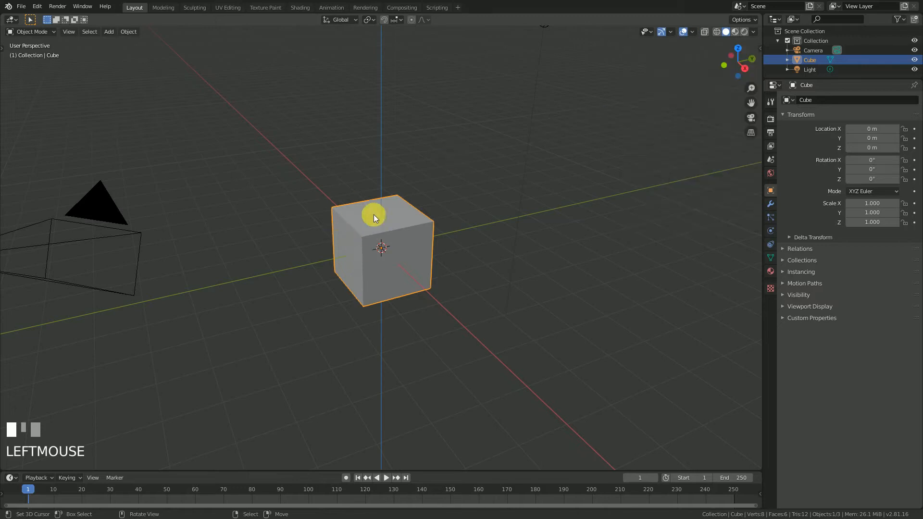
Step: Move the cube along the global Y axis to about 4.25 m
mouse_move(423, 302)
middle_mouse_down()
mouse_move(435, 301)
mouse_move(426, 302)
middle_mouse_up()
key("g")
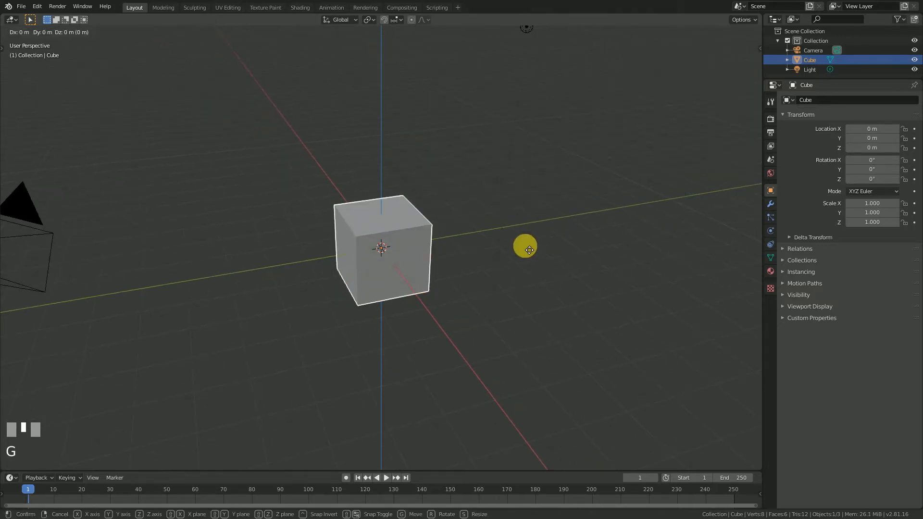
key("y")
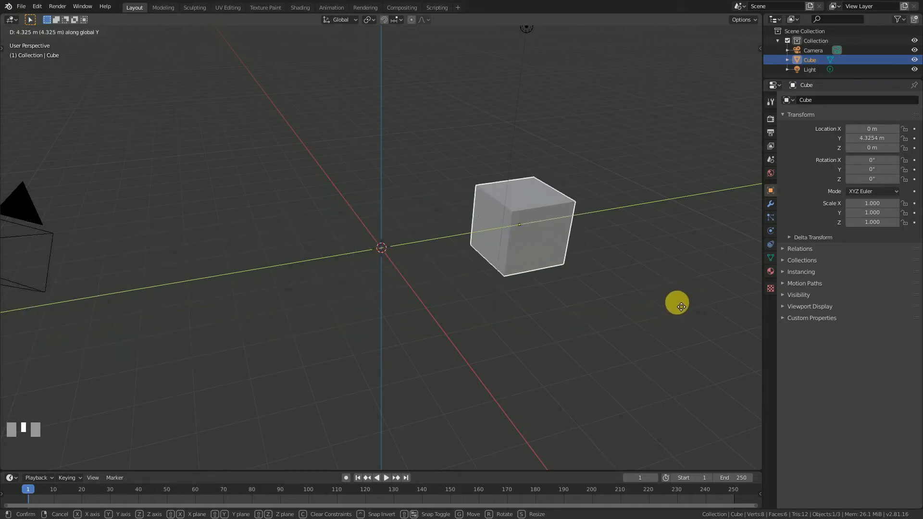
left_click(677, 306)
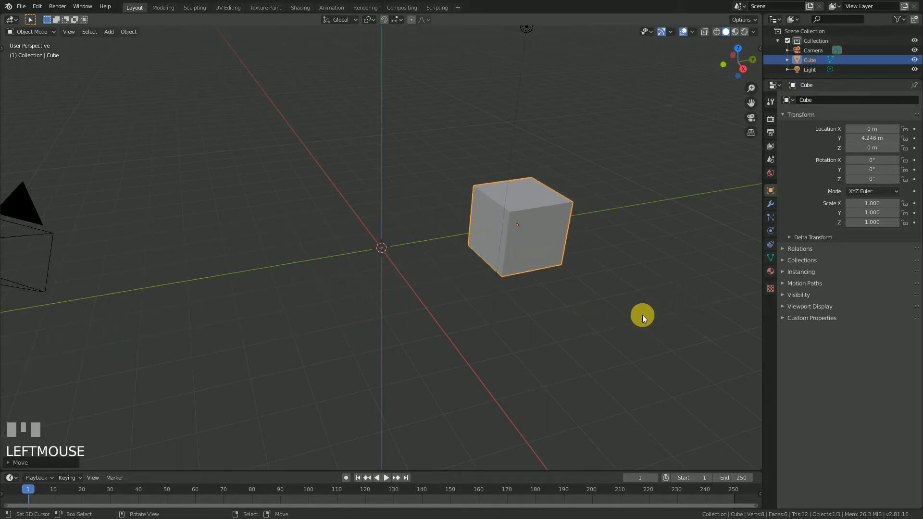
Step: Move the cube along the global X axis to about -9.13 m
key("g")
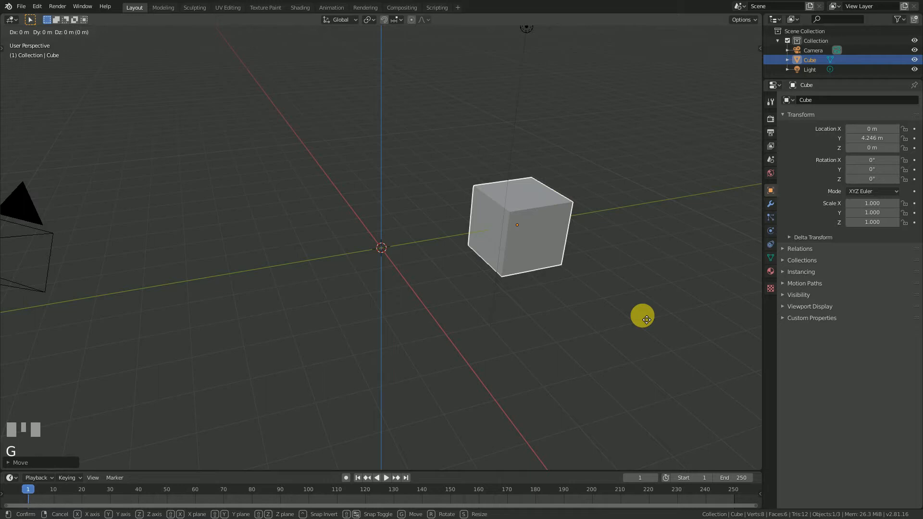
key("x")
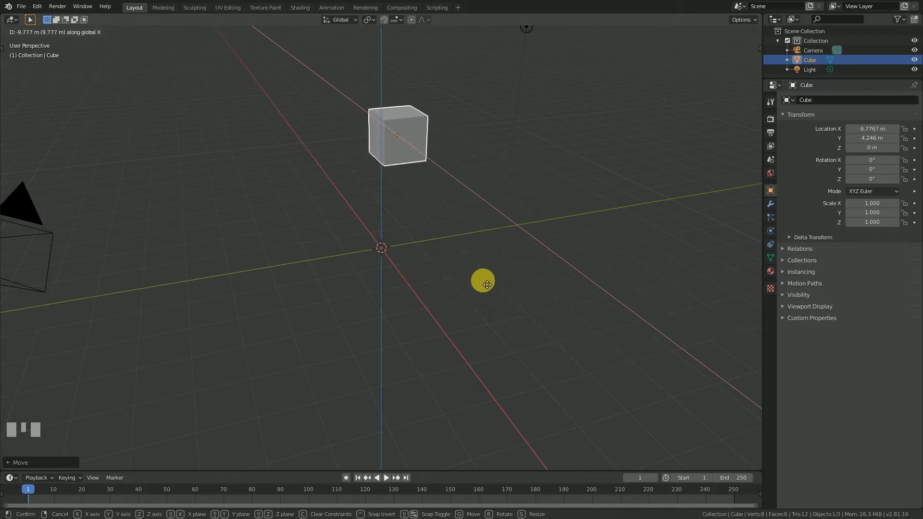
left_click(488, 284)
Step: Move the cube up along the global Z axis to about 4.13 m
key("g")
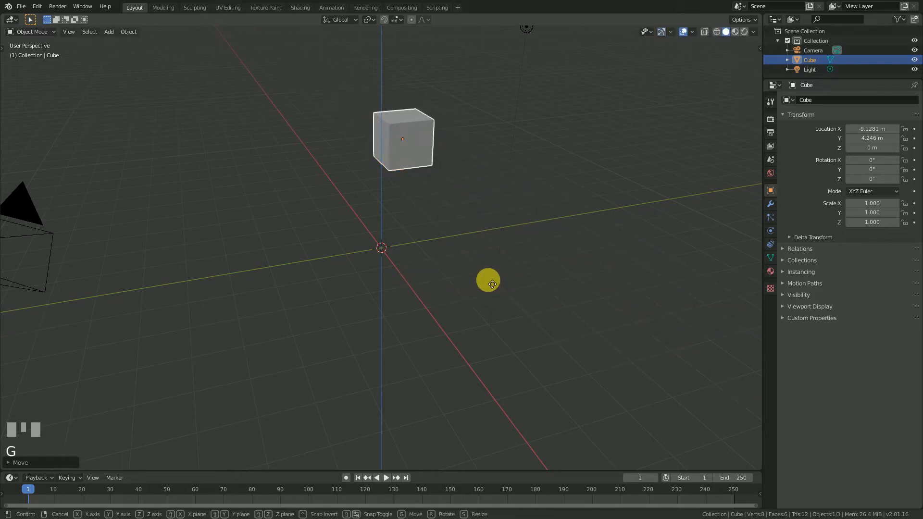
key("z")
left_click(499, 183)
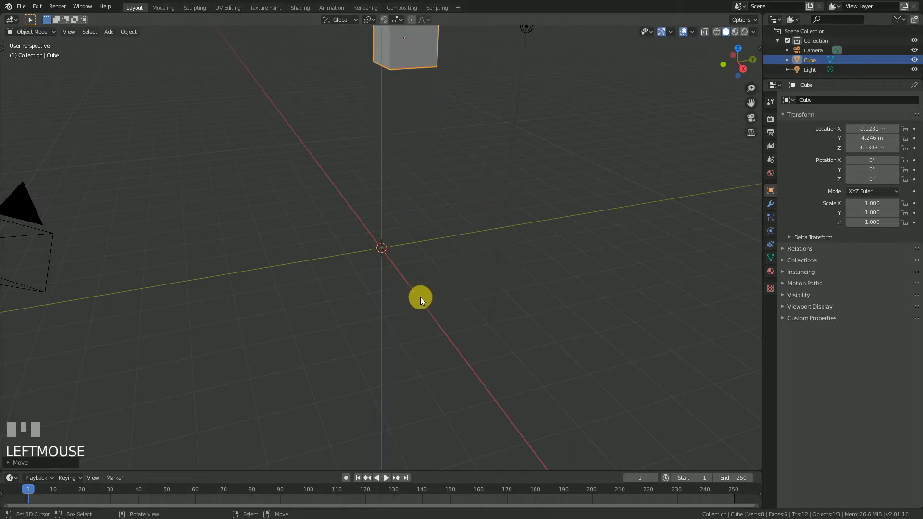
Step: Clear the cube's location to return it to the origin and undo that clearing
mouse_move(421, 297)
middle_mouse_down()
mouse_move(411, 267)
mouse_move(354, 276)
mouse_move(487, 284)
mouse_move(416, 295)
middle_mouse_up()
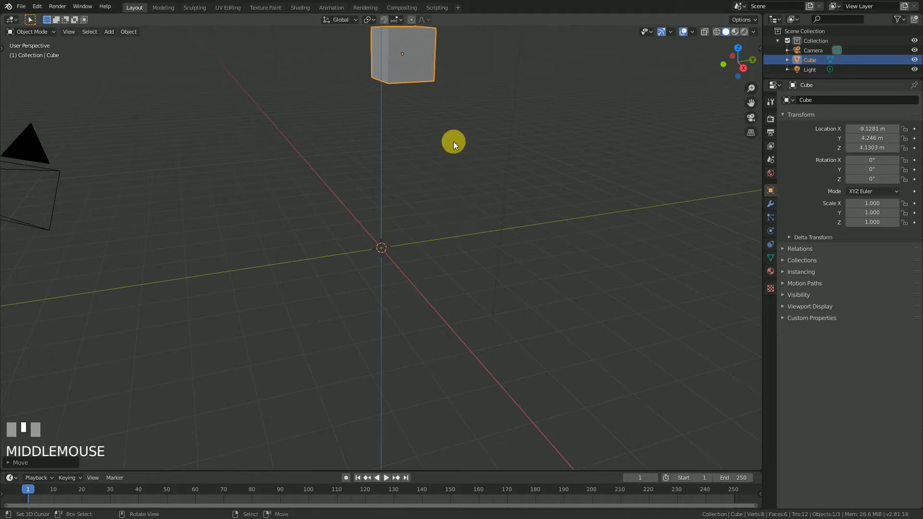
mouse_move(500, 209)
middle_mouse_down()
mouse_move(433, 206)
mouse_move(503, 206)
middle_mouse_up()
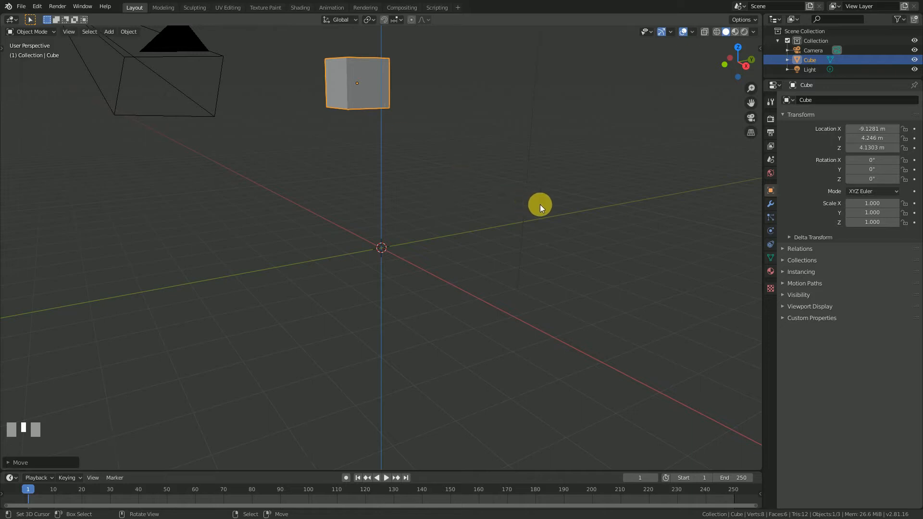
key("alt+g")
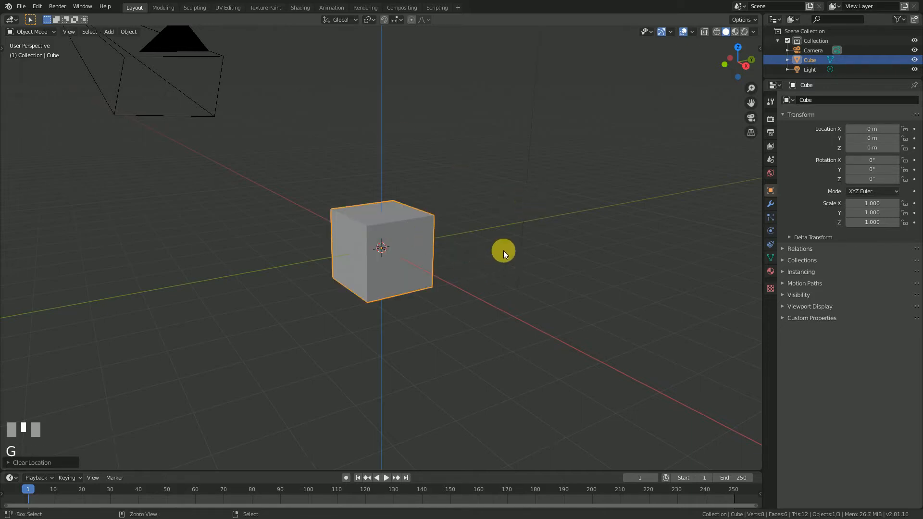
key("ctrl+z")
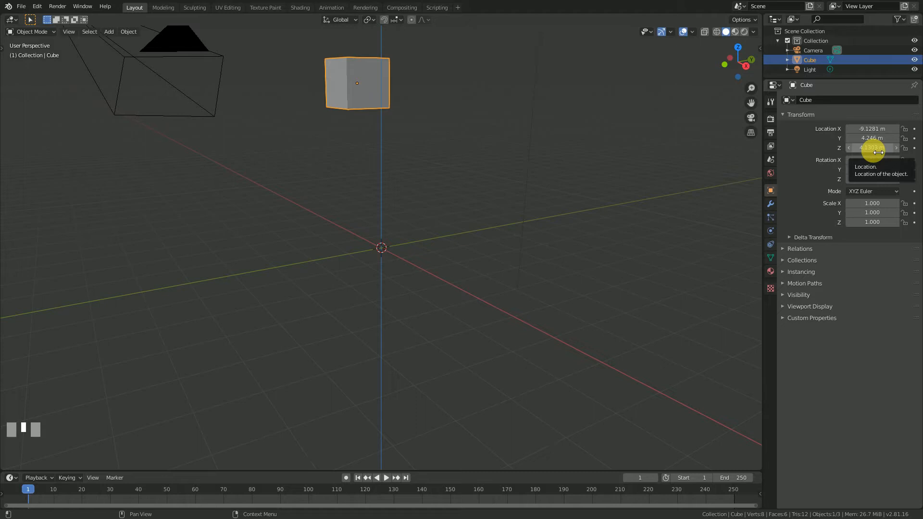
Step: Set the cube's X, Y and Z location to 0 m by editing all three values together
left_click_drag(878, 152, 877, 129)
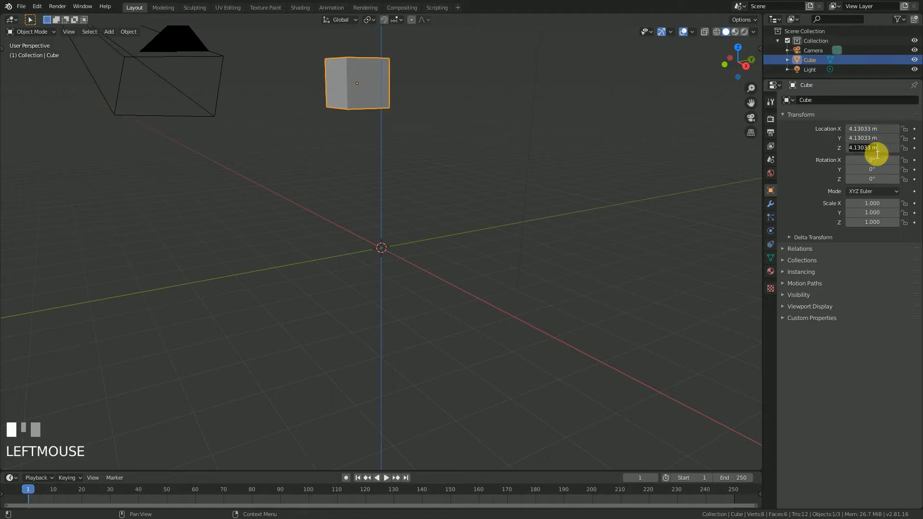
type("0")
key("KP_Enter")
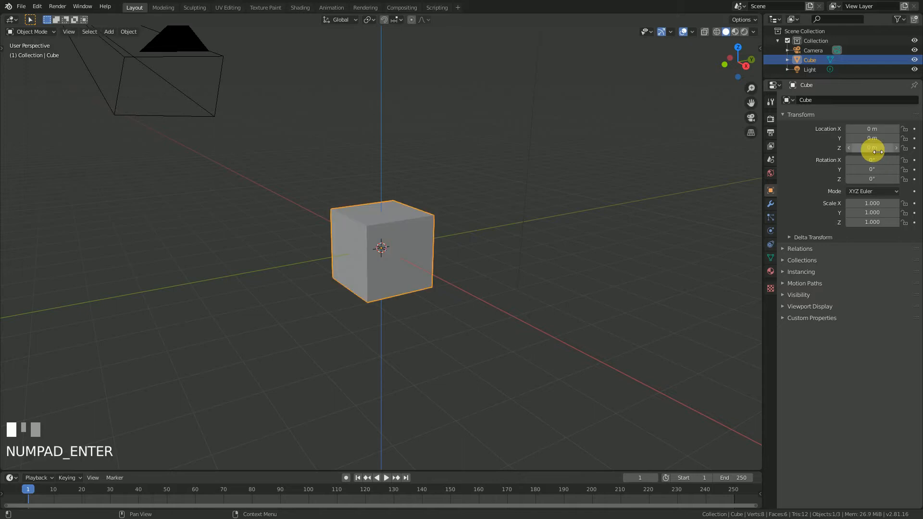
middle_click_drag(399, 258, 380, 260)
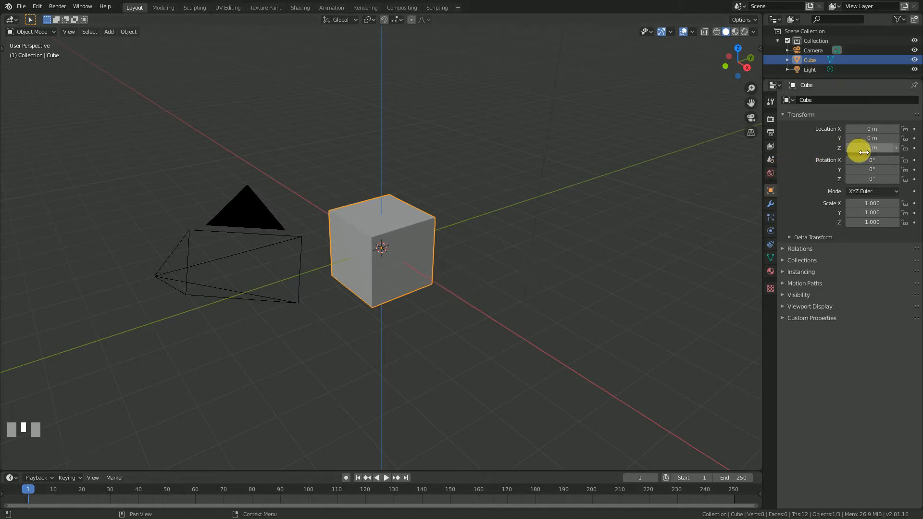
left_click_drag(864, 152, 875, 128)
type("0")
key("KP_Enter")
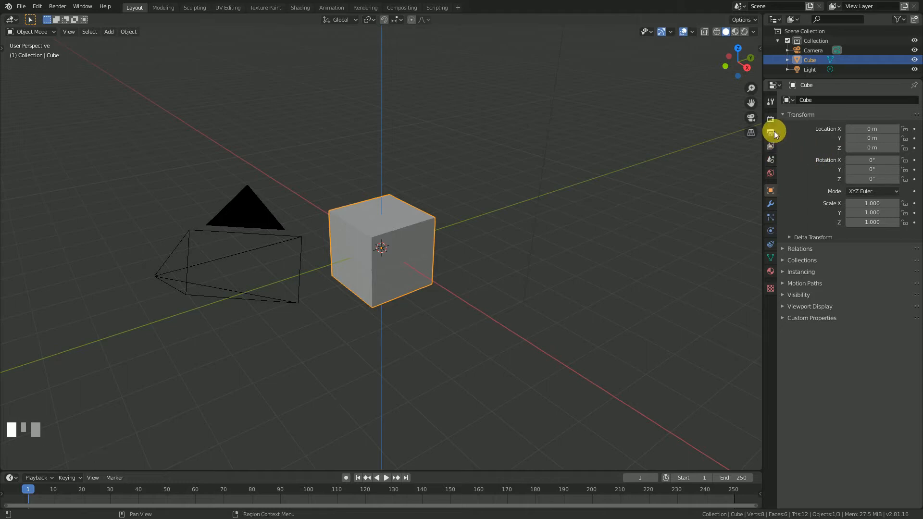
Step: Open the scene's unit settings and choose Metric as the unit system
left_click(771, 159)
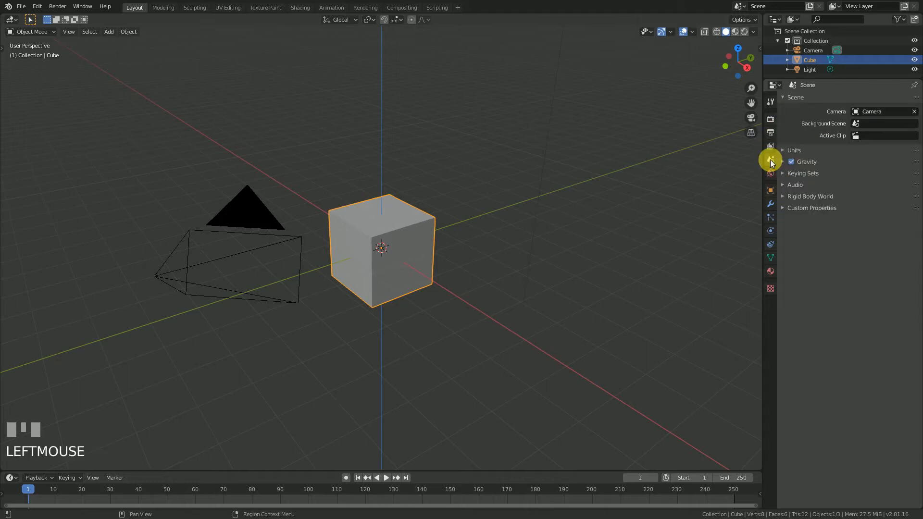
left_click(786, 103)
left_click(785, 108)
left_click(870, 124)
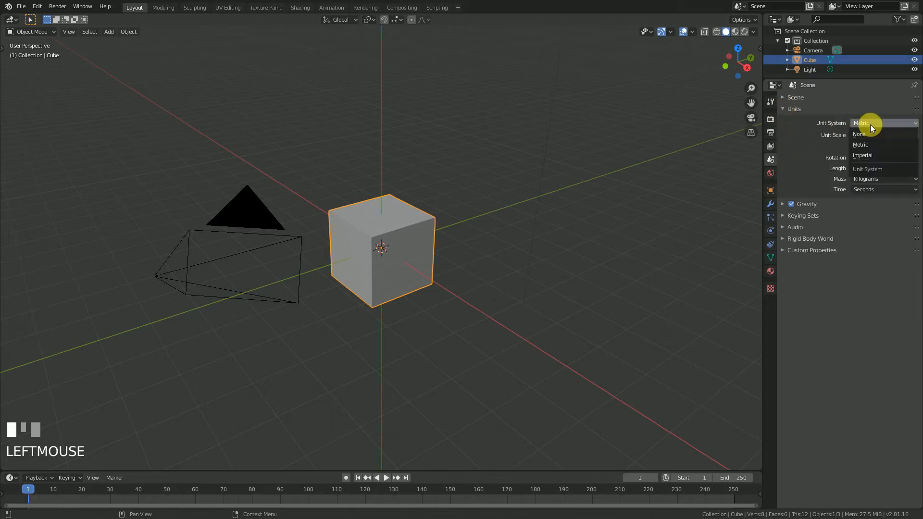
left_click(881, 143)
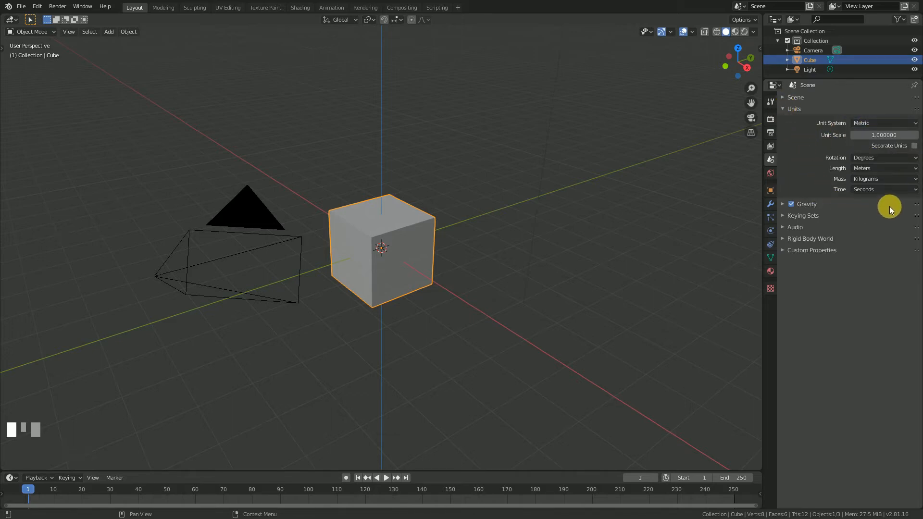
Step: Examine the available mass and rotation units, and return to the cube's object properties
left_click(858, 179)
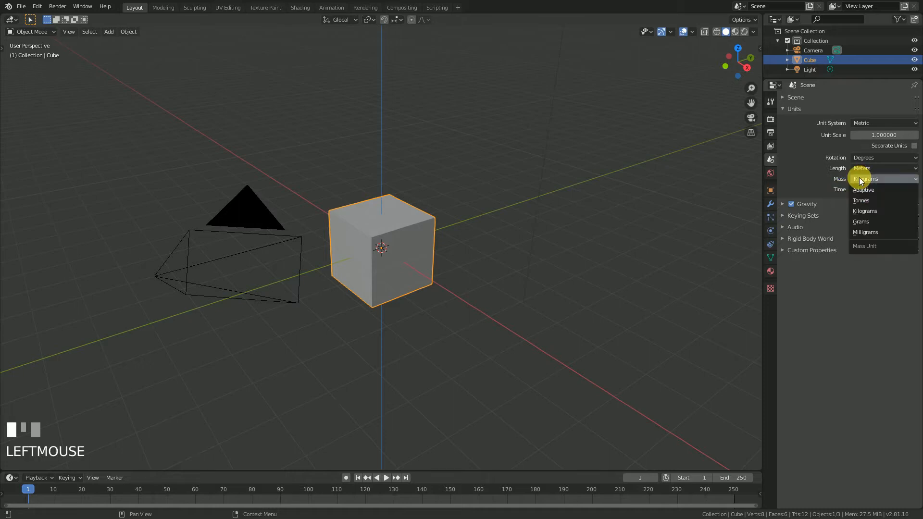
left_click(862, 181)
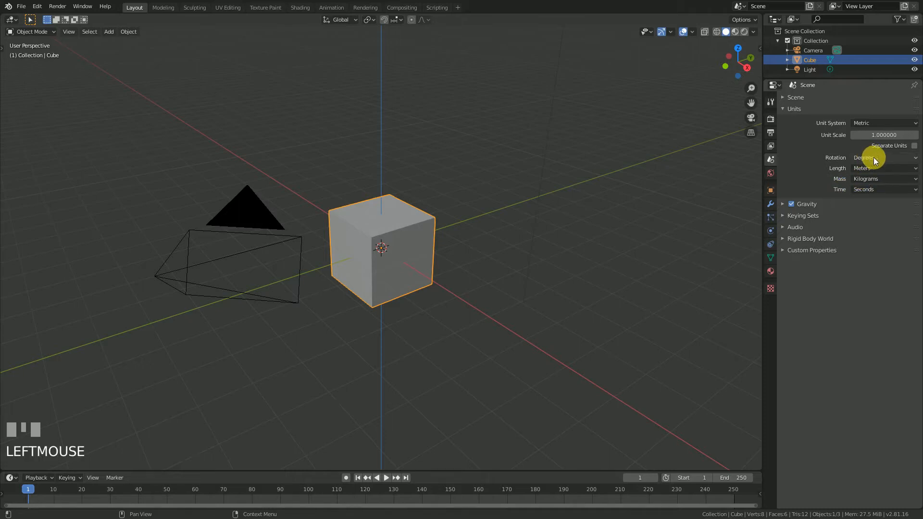
left_click(874, 157)
left_click(871, 157)
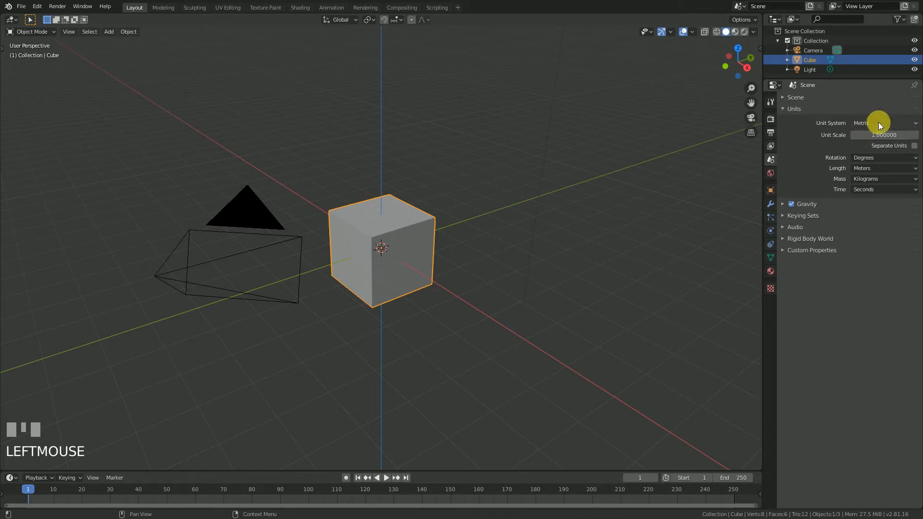
left_click(789, 109)
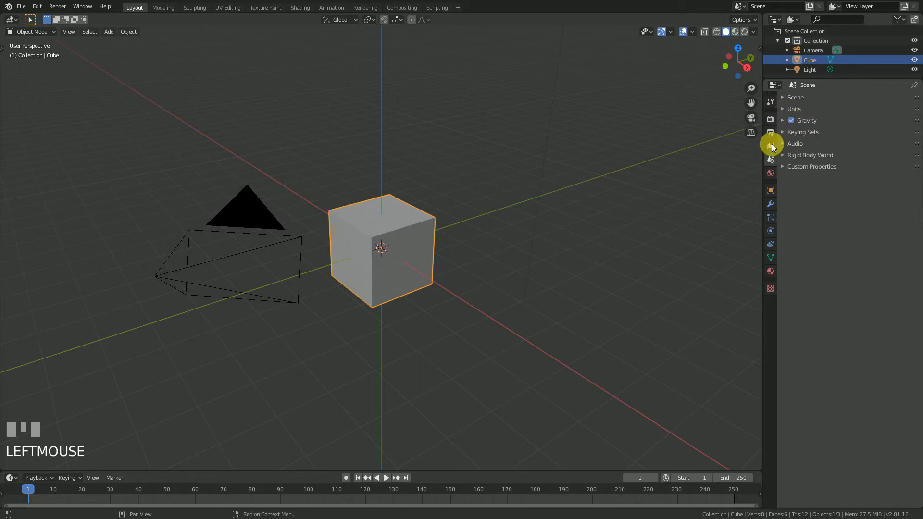
left_click(772, 189)
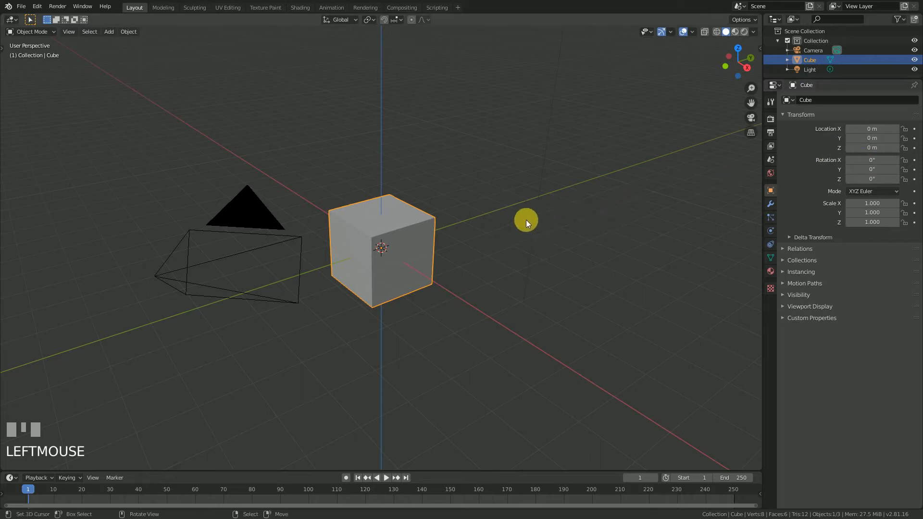
Step: Move the light freely to about X 5.28 m, Y 0.36 m, Z 3.61 m and undo the move
scroll(539, 229, "down", 1)
scroll(538, 229, "down", 1)
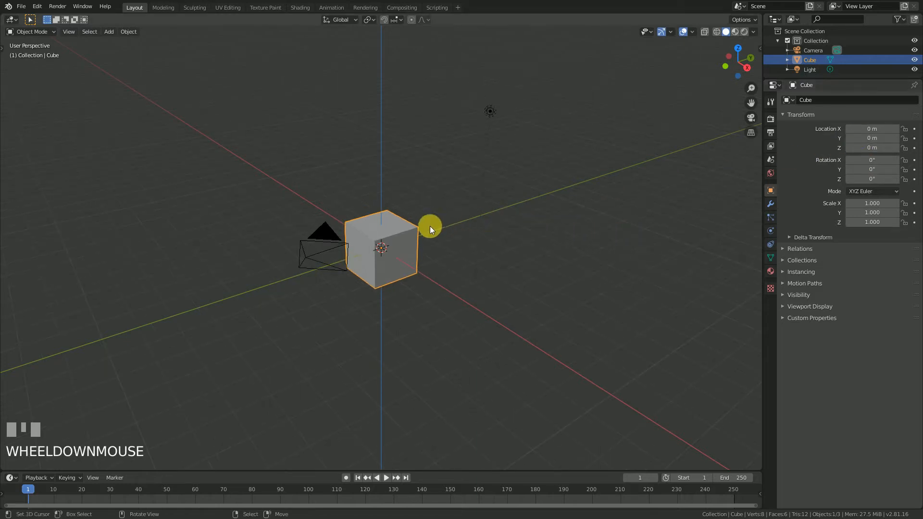
scroll(422, 242, "up", 1)
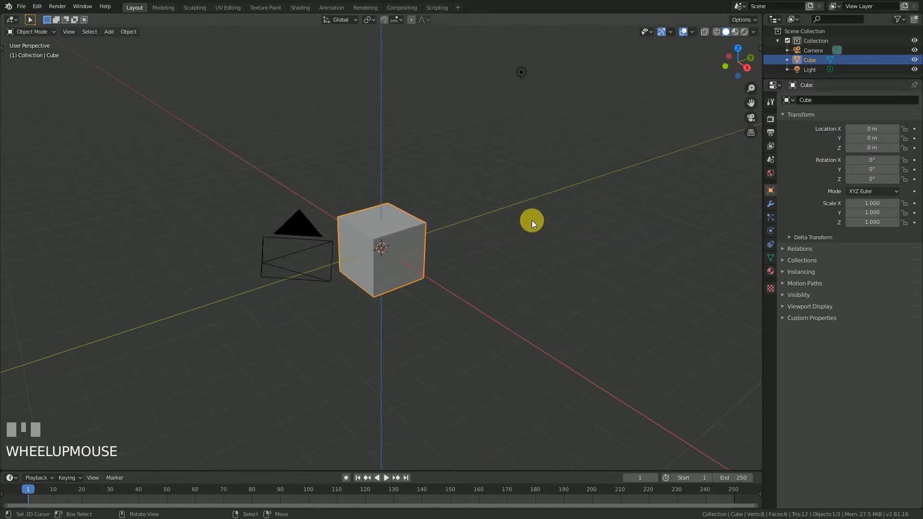
mouse_move(544, 226)
middle_mouse_down()
mouse_move(522, 239)
mouse_move(535, 230)
middle_mouse_up()
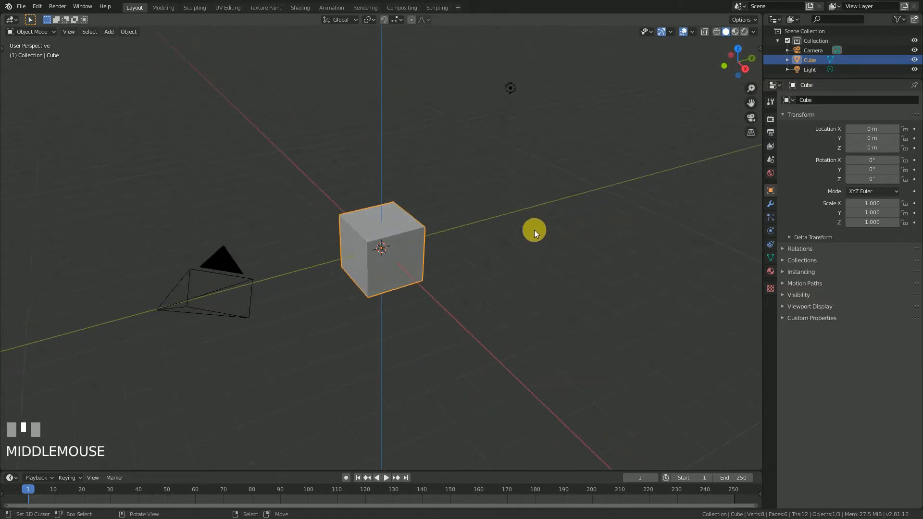
right_click(511, 102)
key("g")
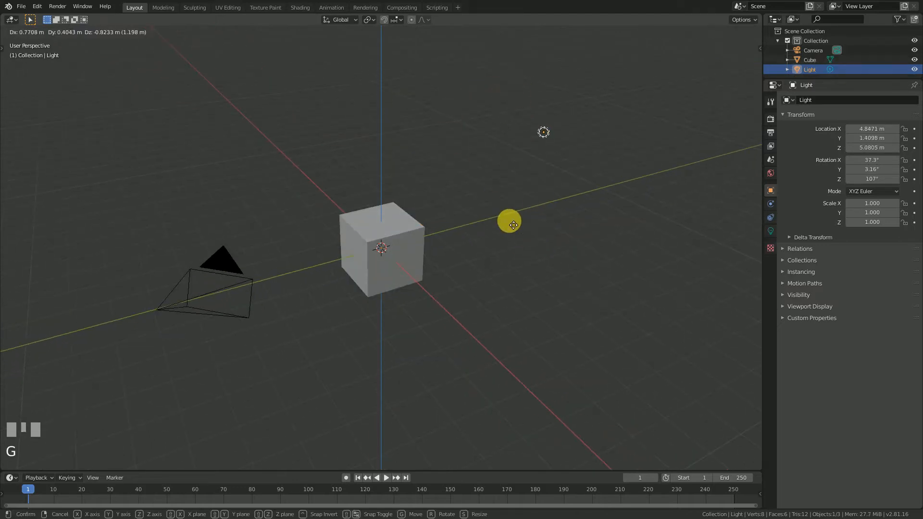
left_click(475, 294)
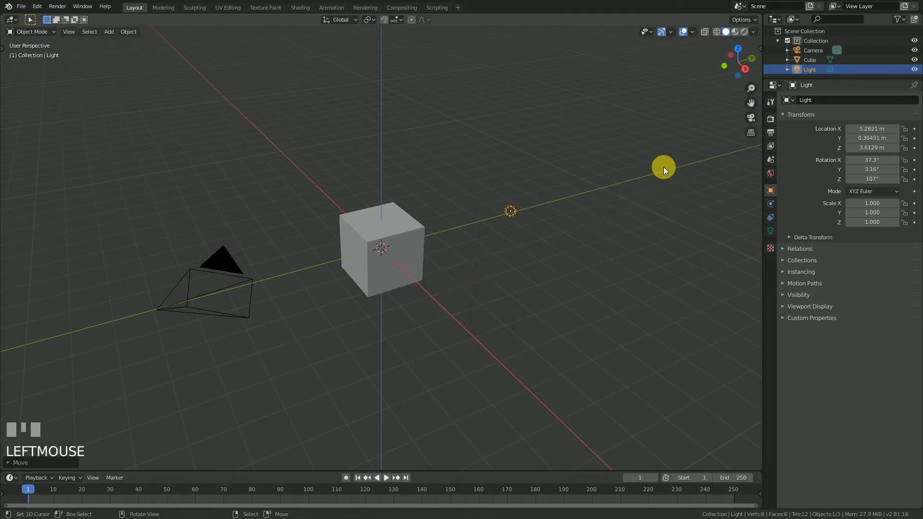
key("ctrl+z")
Step: Try moving the camera along the global Y, X and Z axes in turn and cancel the move
right_click(238, 268)
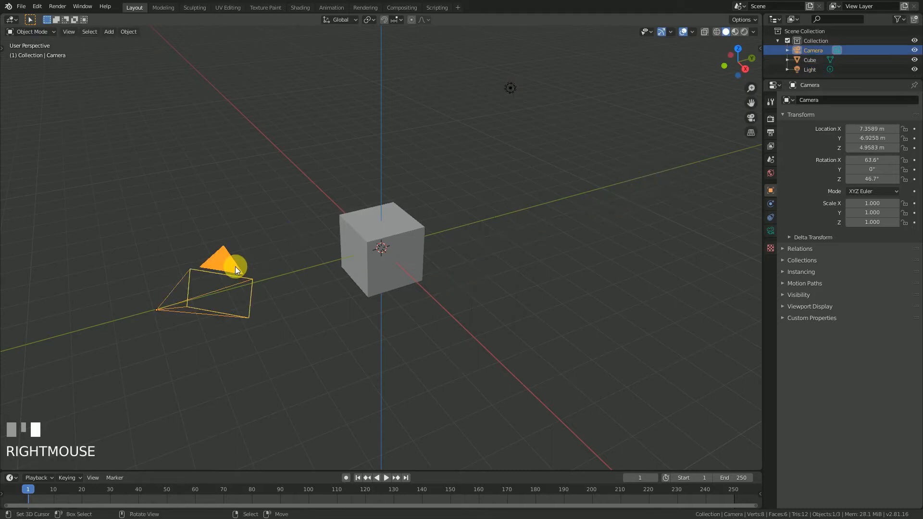
middle_click_drag(299, 279, 450, 262)
key("g")
key("y")
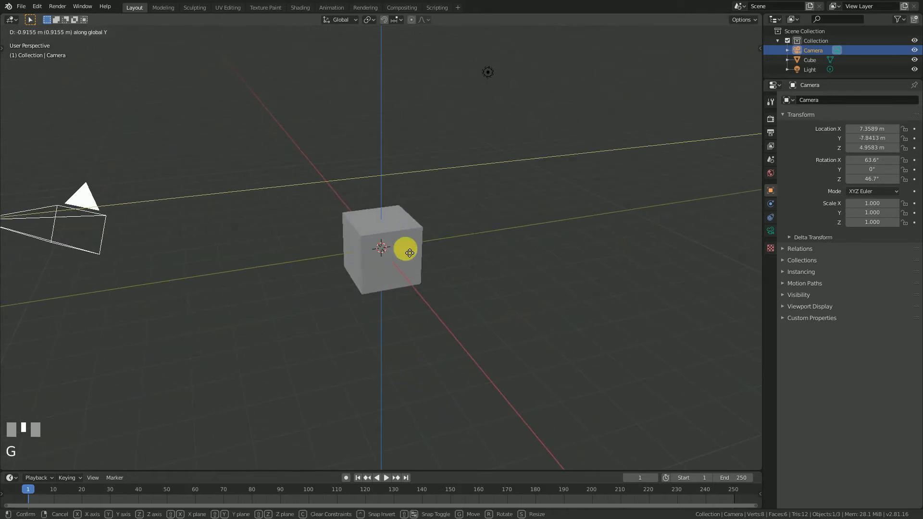
key("x")
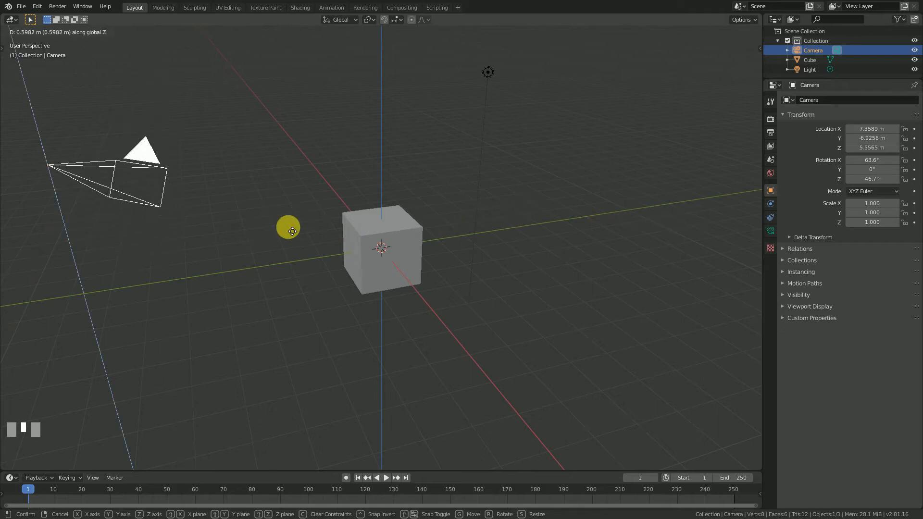
right_click(462, 235)
Step: Try rotating the cube freely, around the global X axis and around the global Z axis, and cancel the rotation
mouse_move(413, 238)
middle_mouse_down()
mouse_move(440, 237)
mouse_move(371, 235)
mouse_move(424, 244)
middle_mouse_up()
right_click(408, 241)
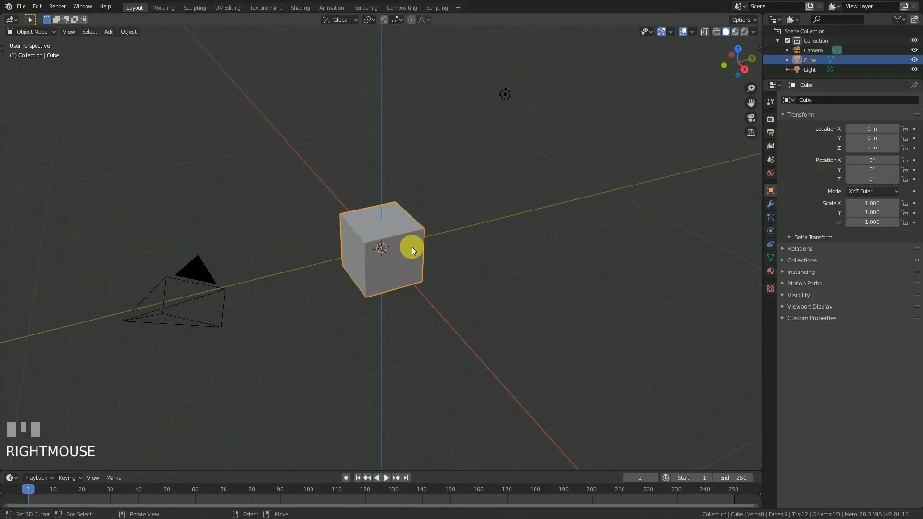
scroll(412, 247, "up", 2)
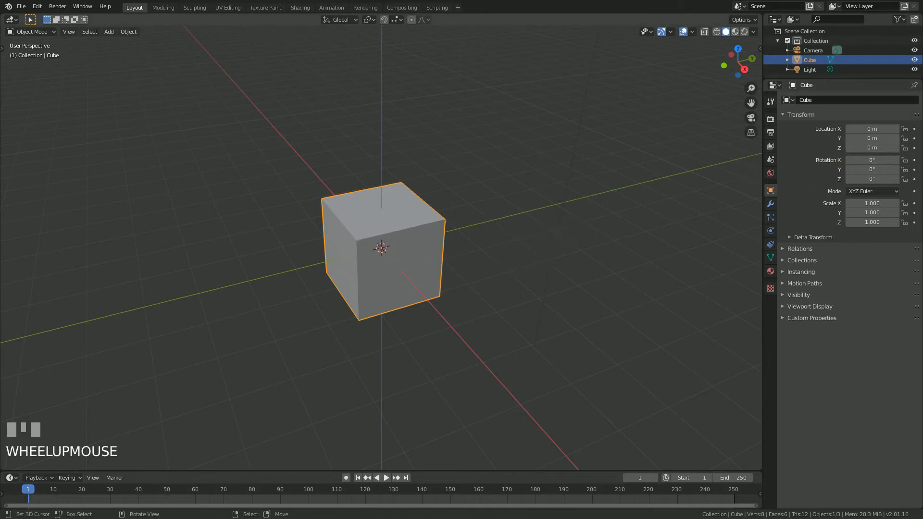
key("r")
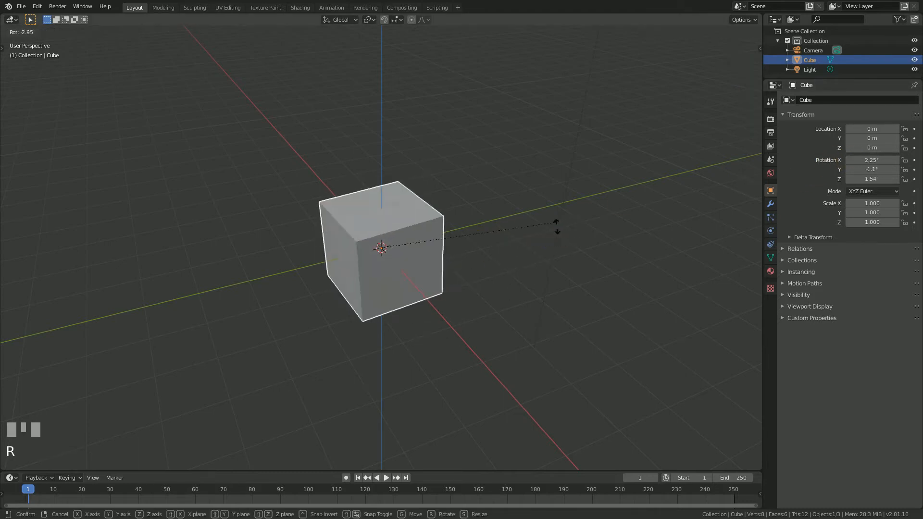
key("x")
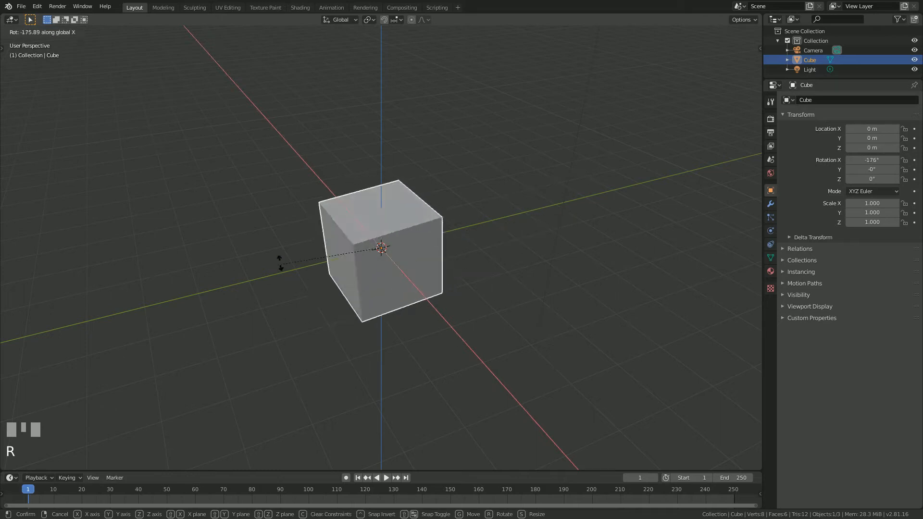
key("z")
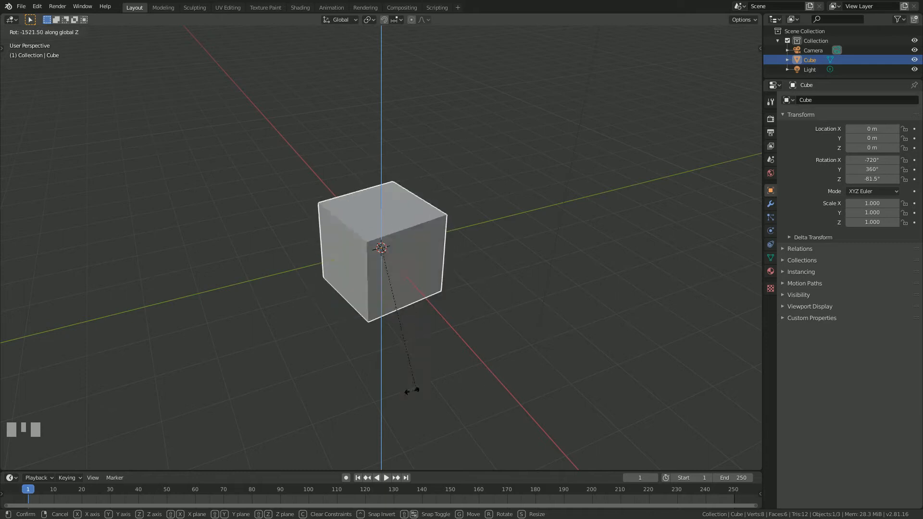
right_click(788, 181)
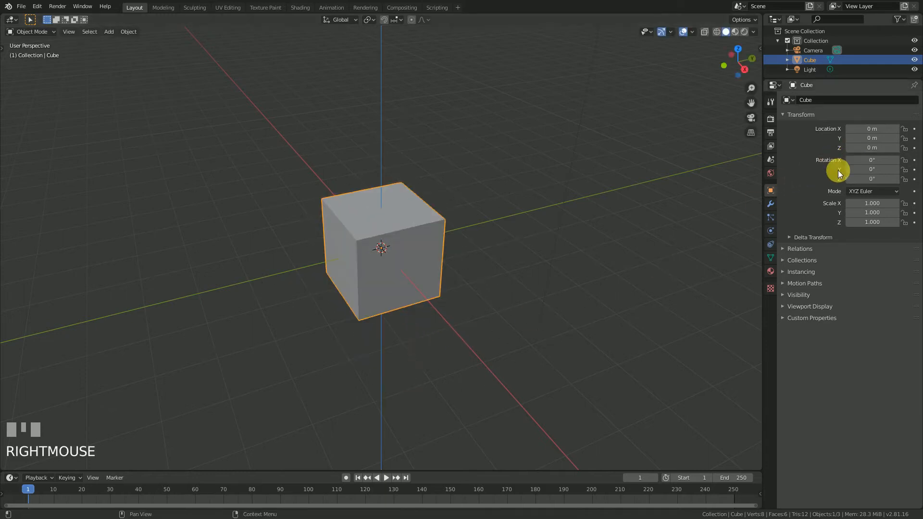
Step: Rotate the cube to about -109° on X, 59.3° on Y and 25.7° on Z, and clear its rotation
left_click_drag(872, 178, 854, 163)
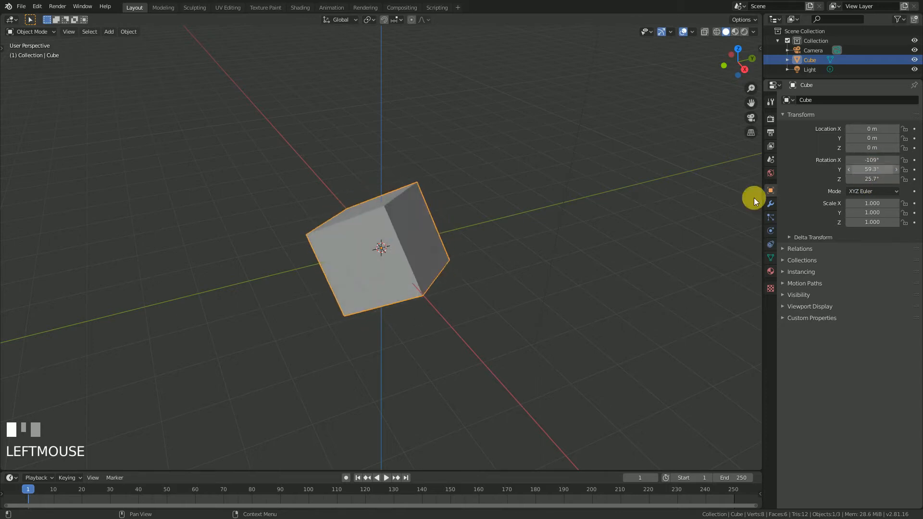
middle_click_drag(404, 184, 479, 201)
scroll(457, 188, "down", 1)
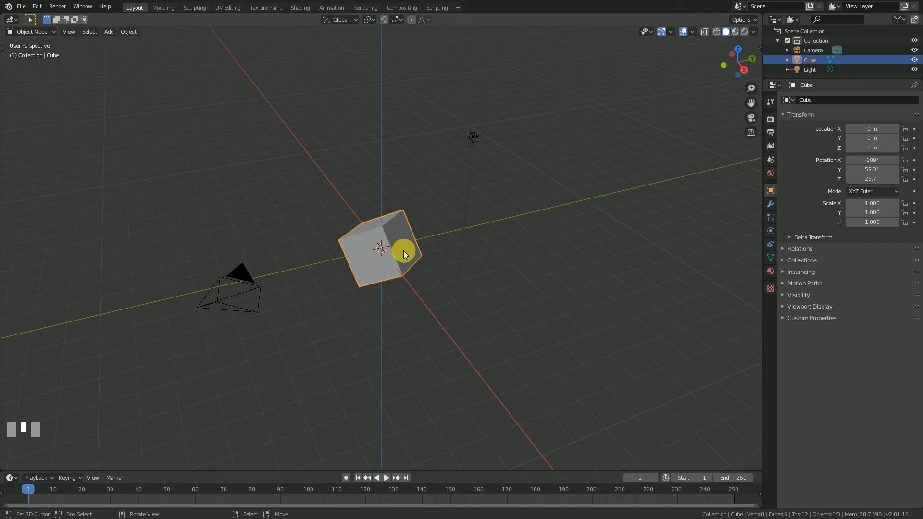
scroll(405, 248, "up", 1)
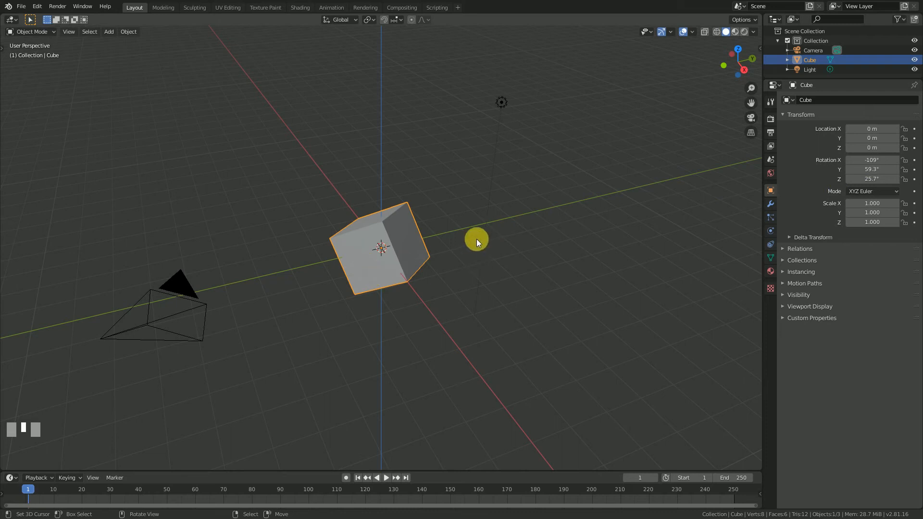
key("alt+r")
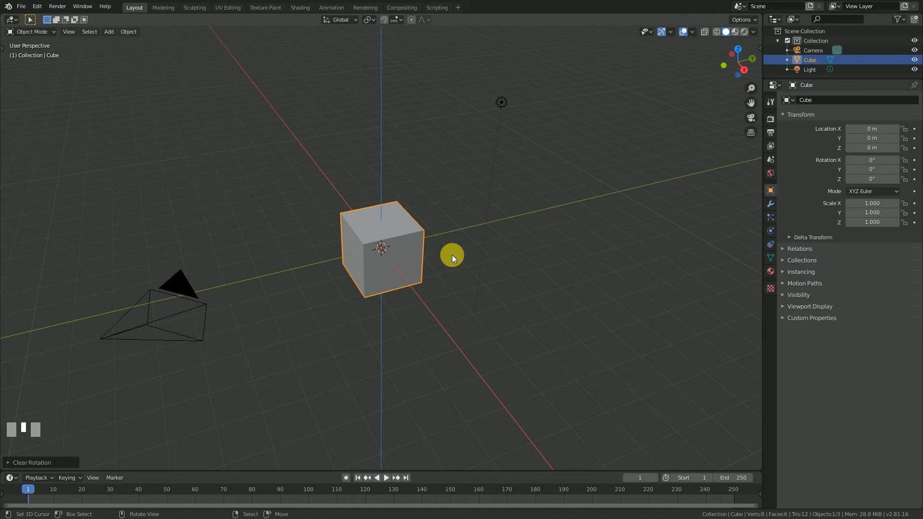
Step: Scale the cube one axis at a time to about 3.0 on X, 1.8 on Y and 3.18 on Z
key("s")
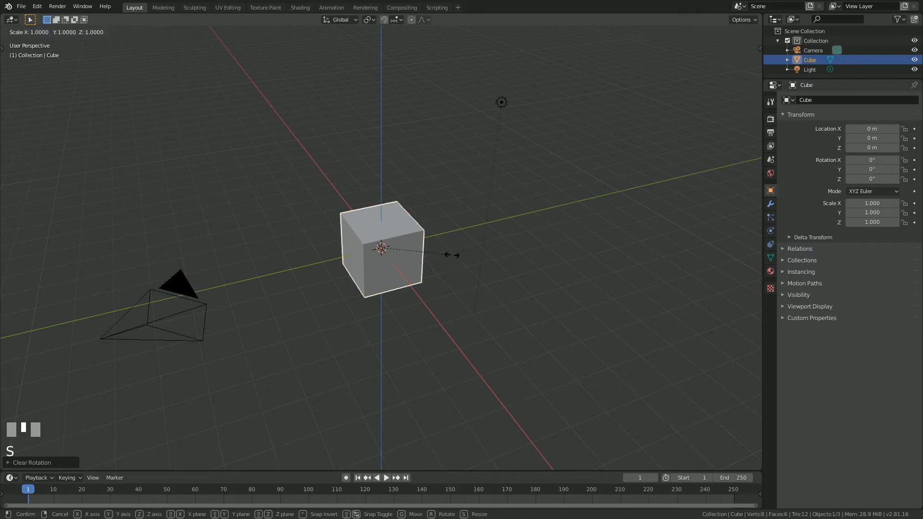
key("x")
left_click(583, 307)
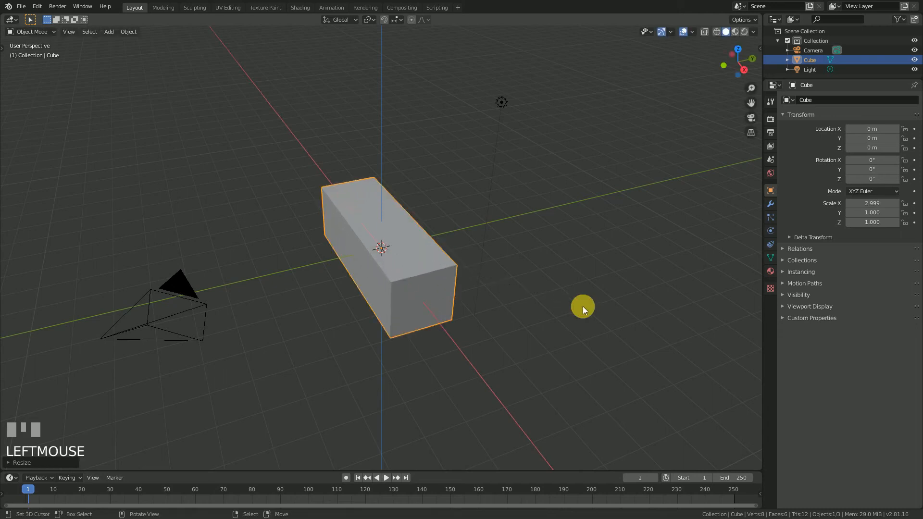
key("s")
key("y")
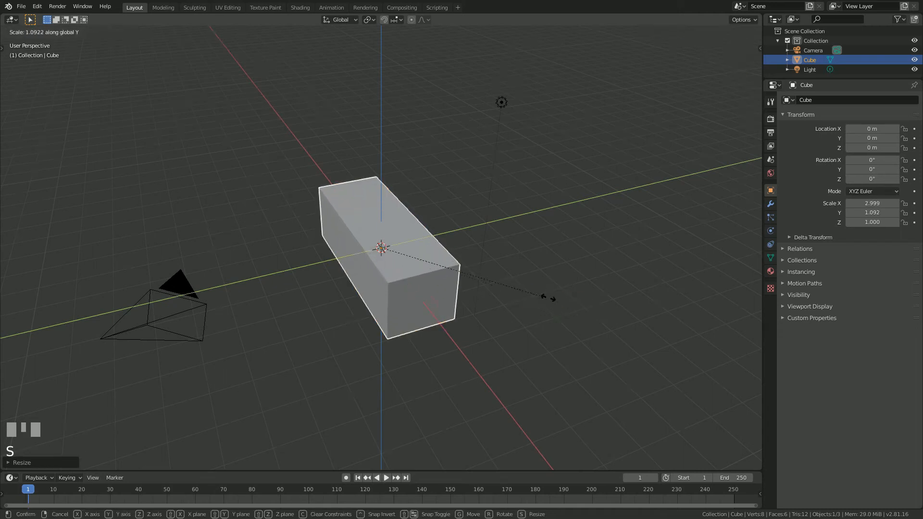
left_click(499, 294)
key("s")
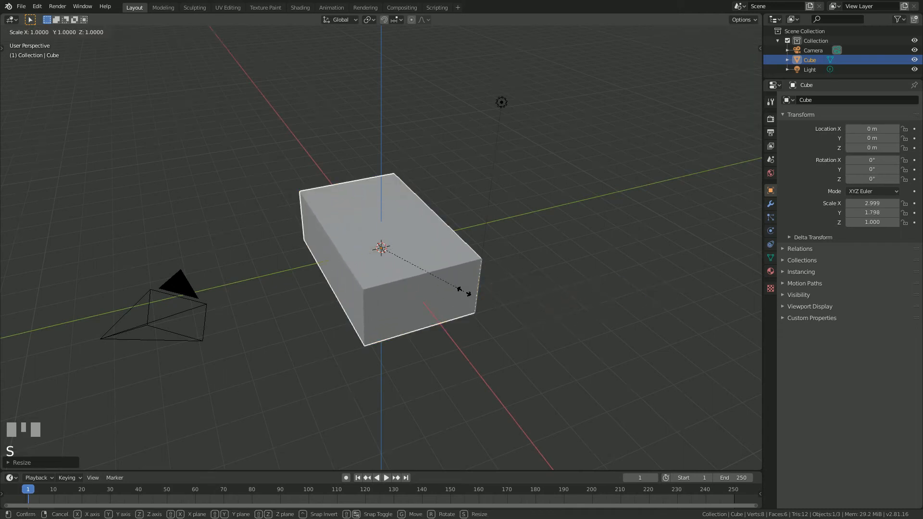
key("z")
left_click(527, 319)
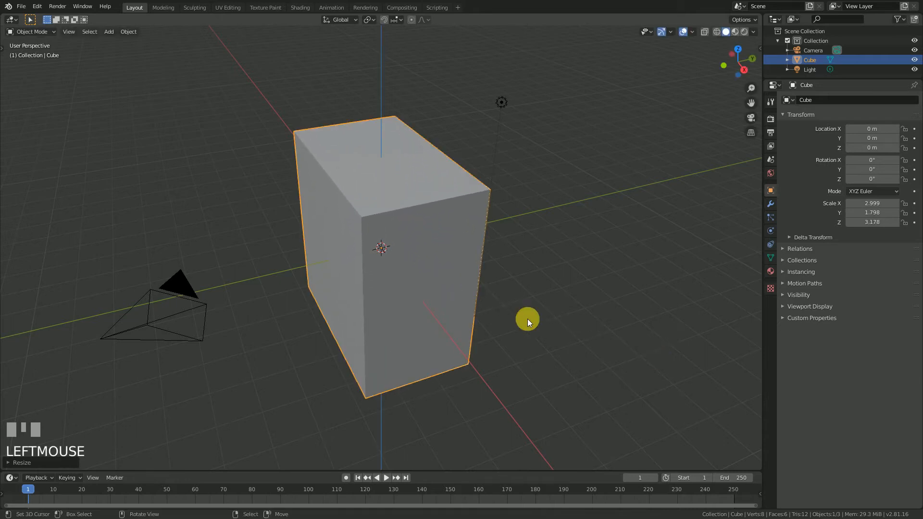
Step: Set the cube's X, Y and Z scale to 1 by editing all three values together
middle_click_drag(527, 319, 359, 274)
scroll(359, 277, "up", 3)
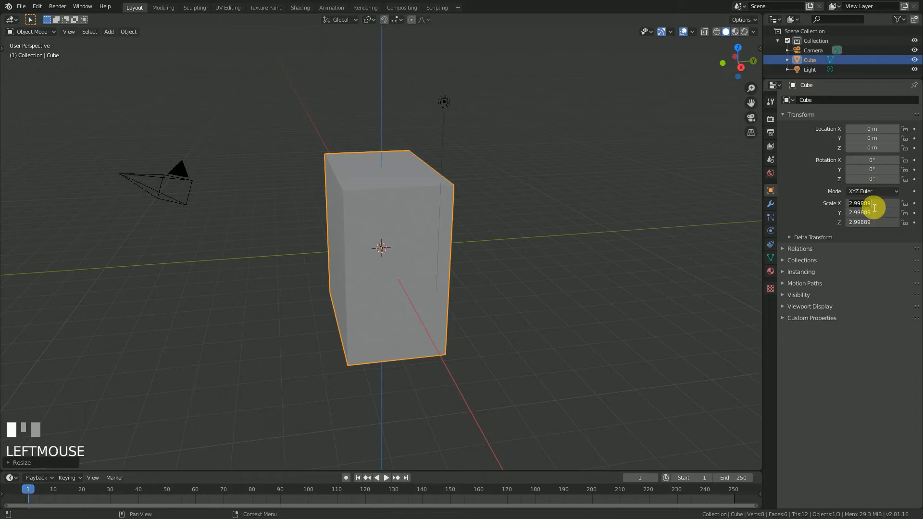
type("1")
key("KP_Enter")
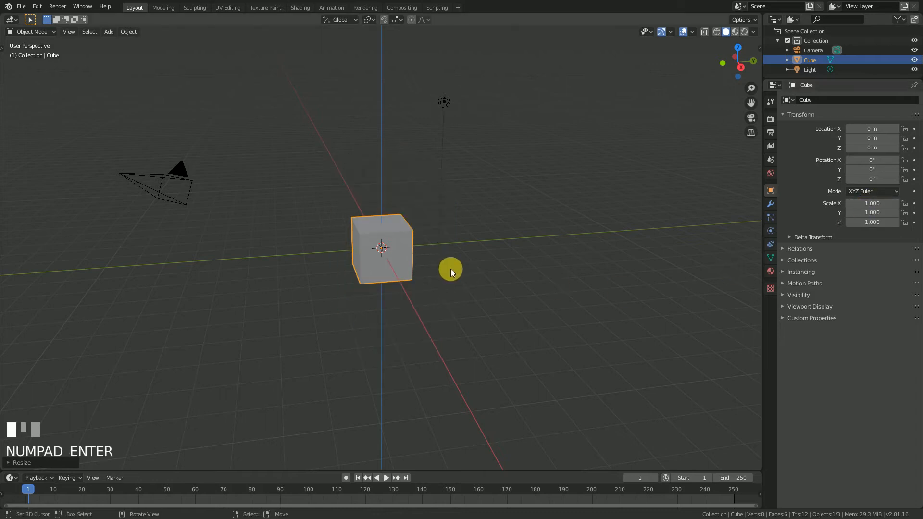
Step: Undo the scale value change and reset the cube's size with Clear Scale
key("ctrl+z")
middle_click_drag(423, 252, 521, 256)
key("alt+s")
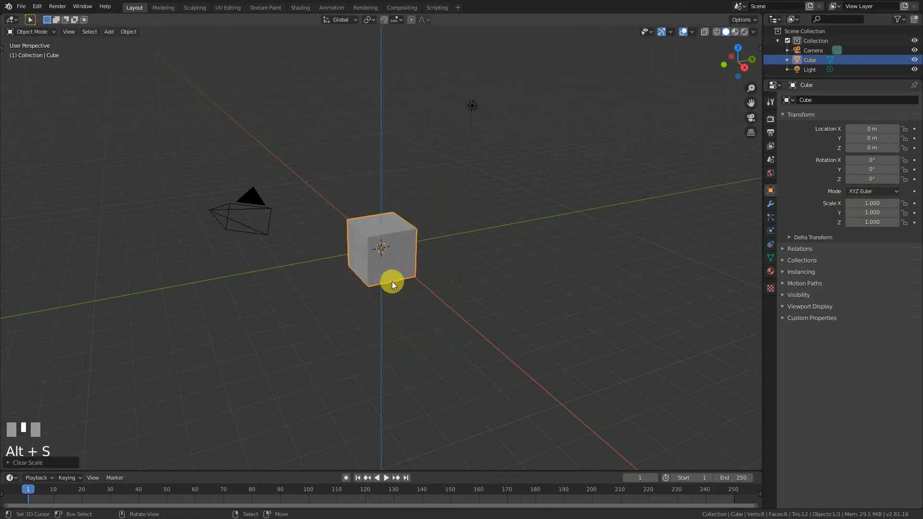
Step: Scale the cube along X and Y only, with the Z axis locked, and undo the scaling
middle_click_drag(392, 281, 453, 273)
scroll(391, 280, "up", 1)
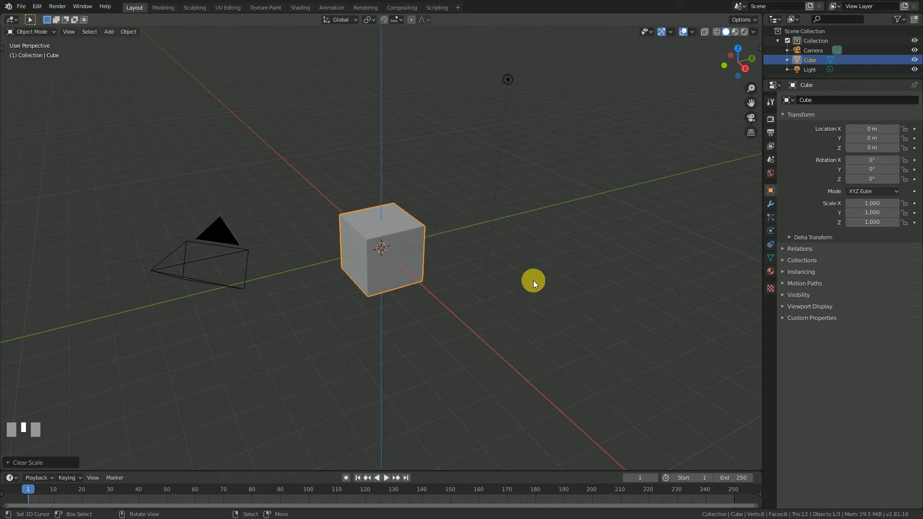
key("s")
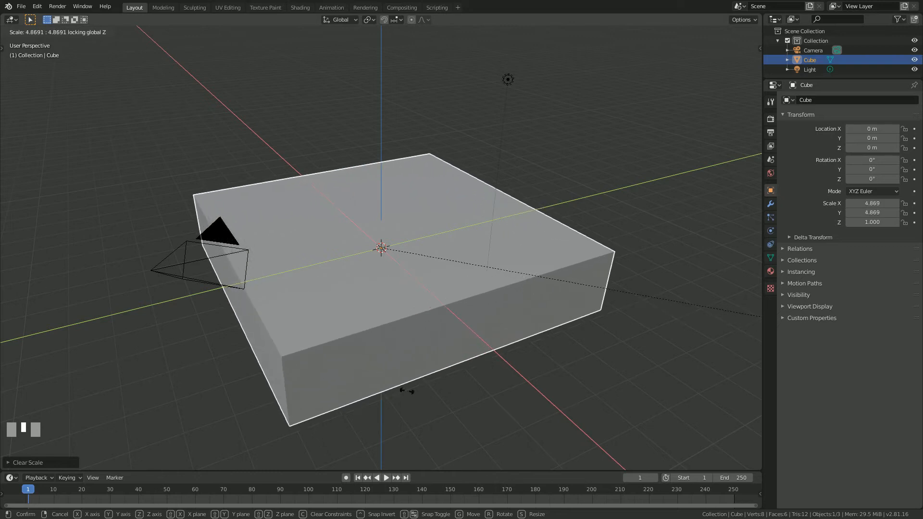
left_click(369, 292)
middle_click_drag(370, 291, 386, 236)
key("ctrl+z")
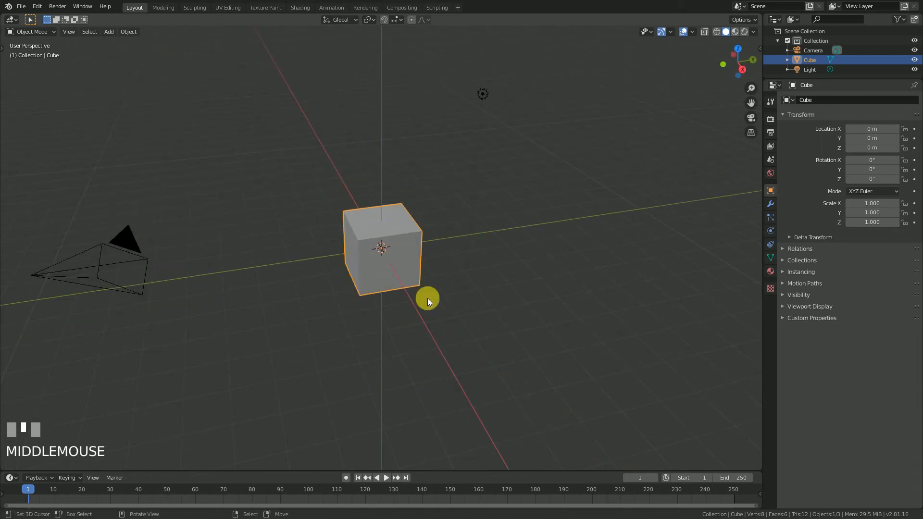
Step: Scale the cube to about 4.25 on X and Z with the Y axis locked, and clear its scale
key("s")
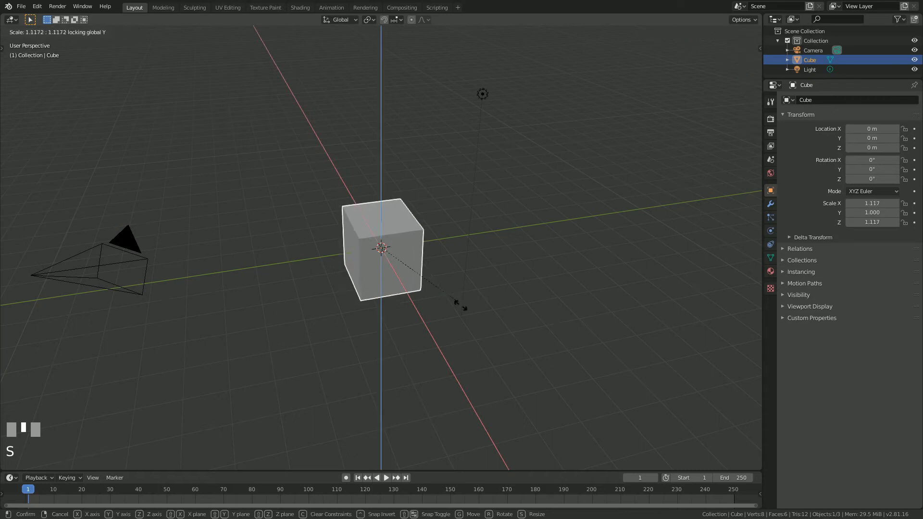
left_click(460, 286)
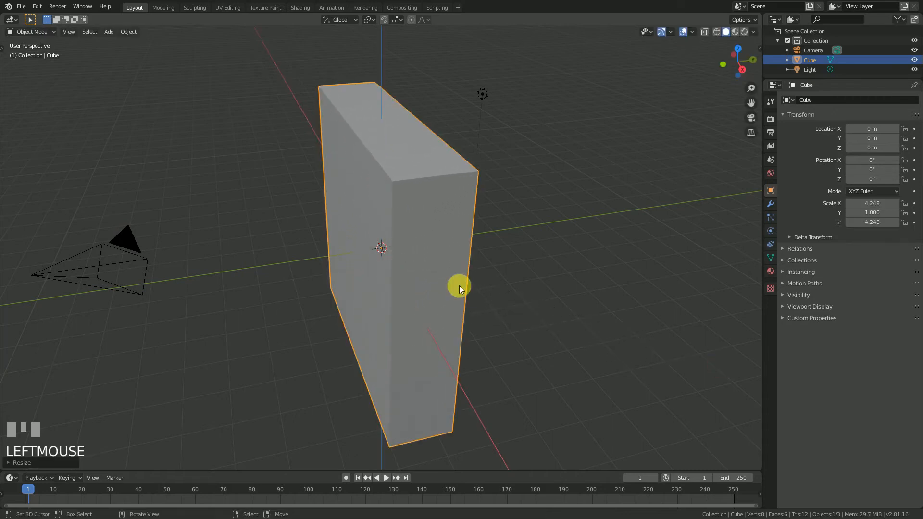
middle_click_drag(460, 285, 333, 275)
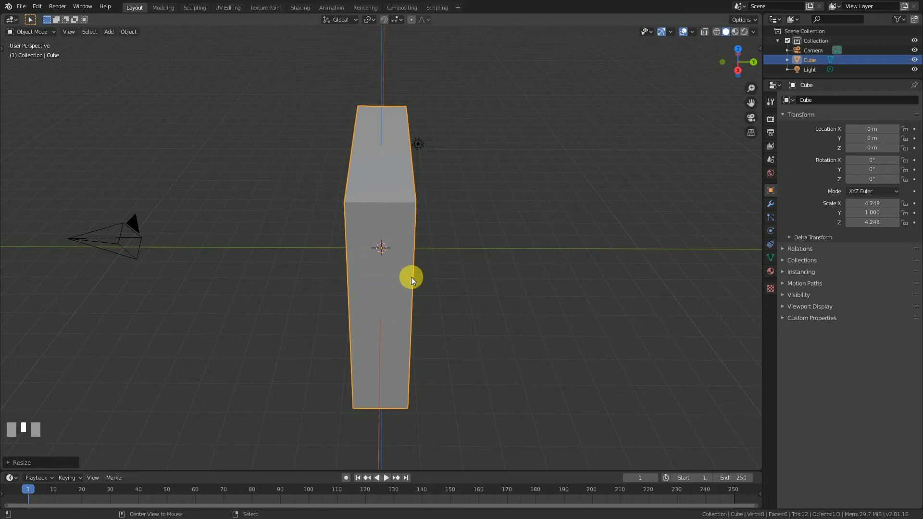
key("alt+s")
Step: Try moving the cube along X and Y only, with the Z axis locked, and cancel the move
middle_click_drag(366, 282, 429, 282)
scroll(429, 282, "up", 2)
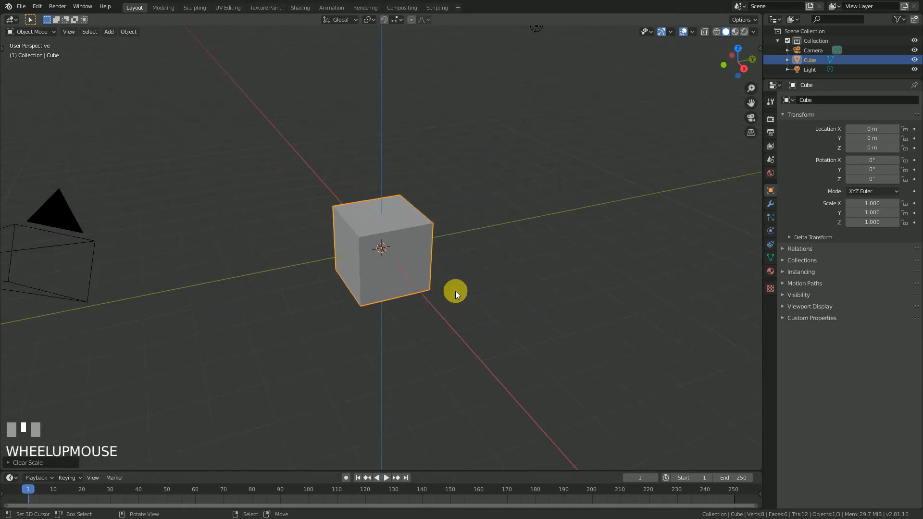
key("g")
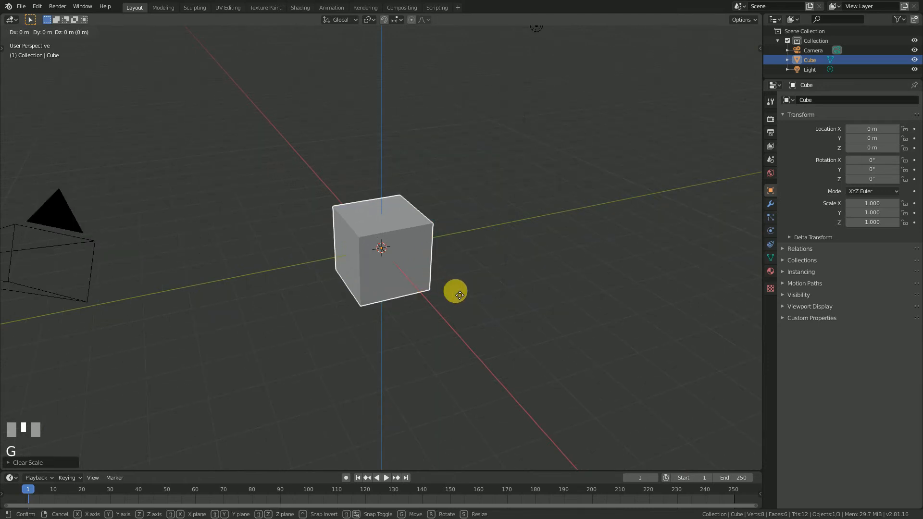
key("shift+z")
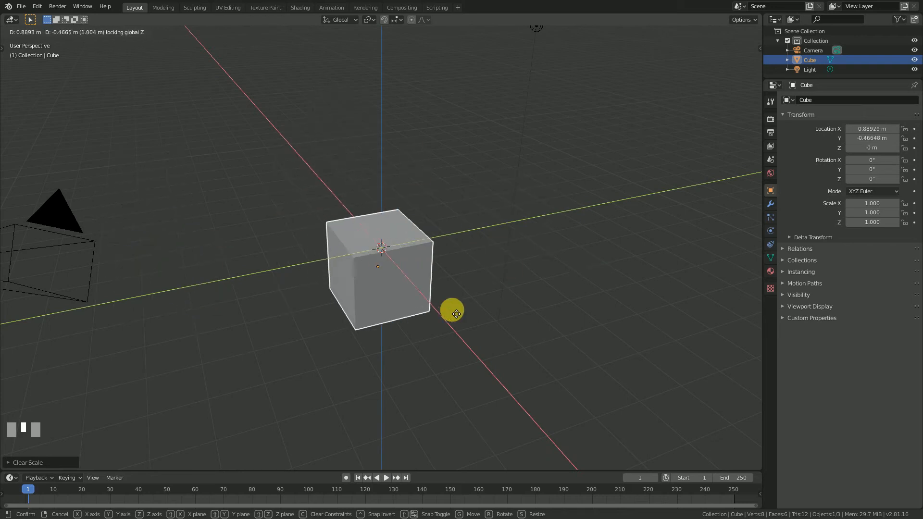
right_click(462, 276)
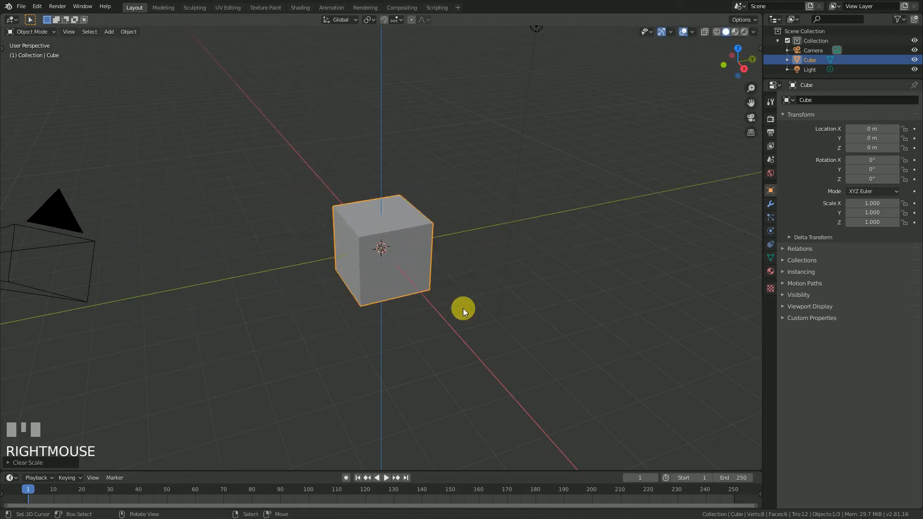
Step: Try scaling and moving the cube on the Y and Z axes with X locked, cancelling each transform
key("s")
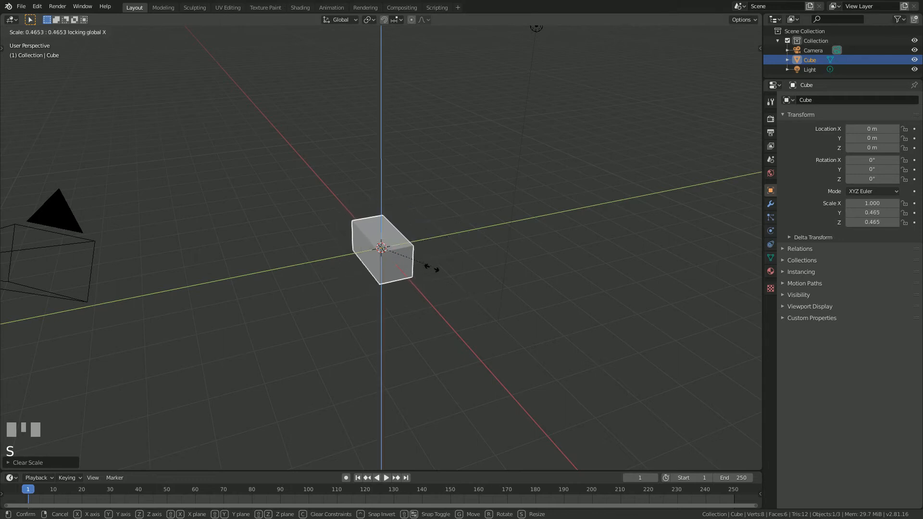
right_click(467, 288)
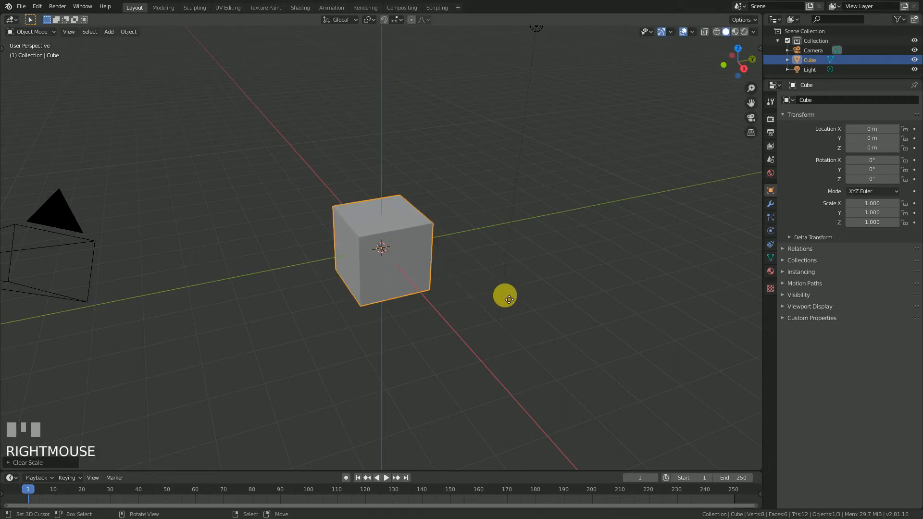
key("g")
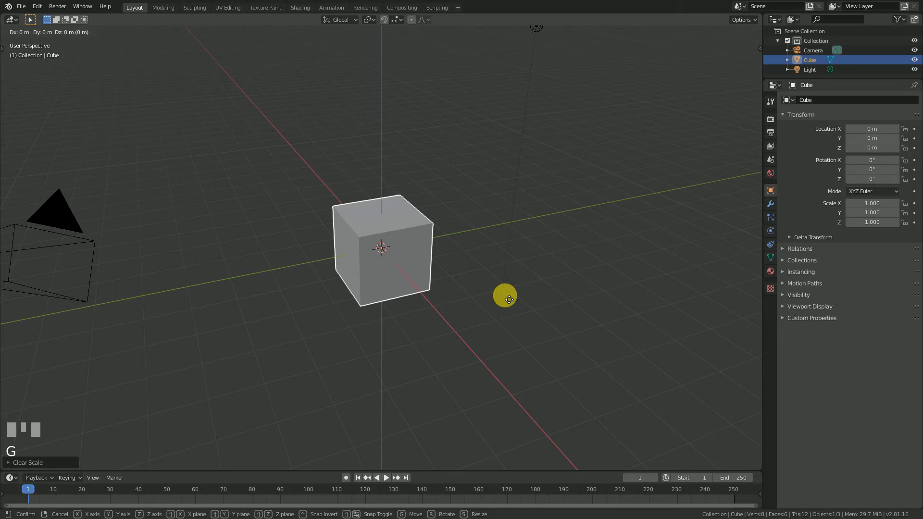
key("shift+x")
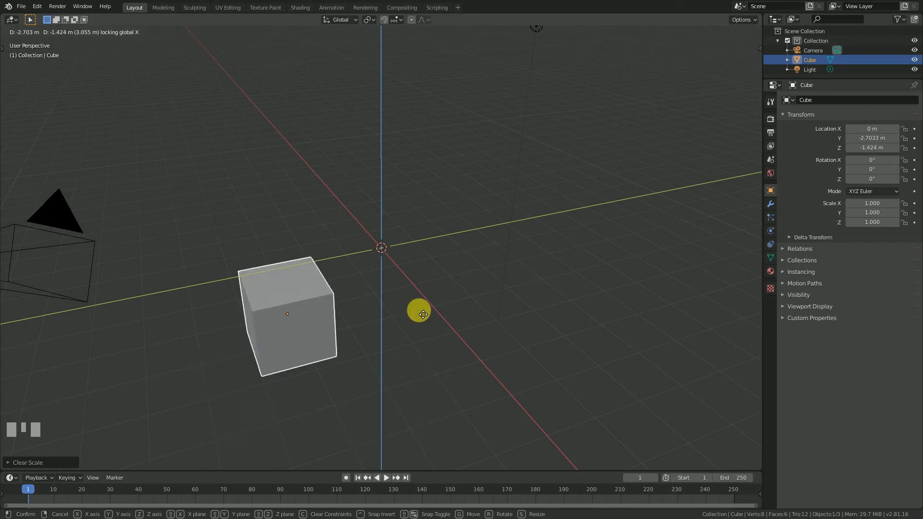
right_click(626, 236)
Step: Show the cube's location, rotation, scale and dimensions inside the 3D viewport, and hide them again
scroll(359, 312, "down", 2)
mouse_move(359, 312)
middle_mouse_down()
mouse_move(454, 310)
mouse_move(306, 307)
mouse_move(415, 304)
mouse_move(414, 320)
mouse_move(335, 309)
mouse_move(382, 314)
mouse_move(365, 316)
middle_mouse_up()
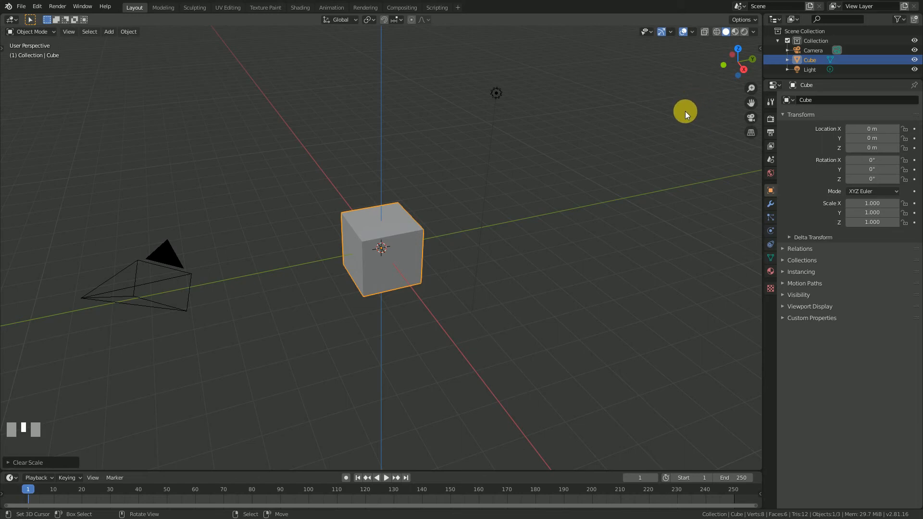
key("n")
left_click(758, 49)
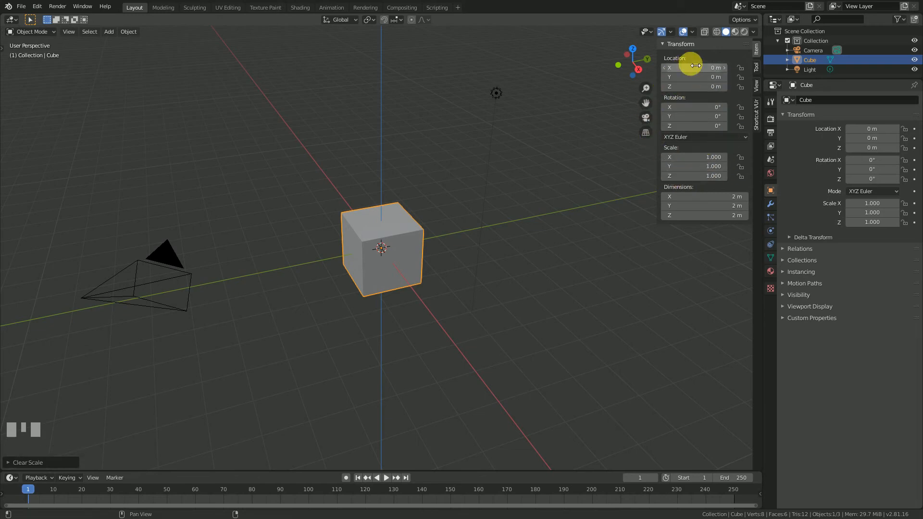
key("n")
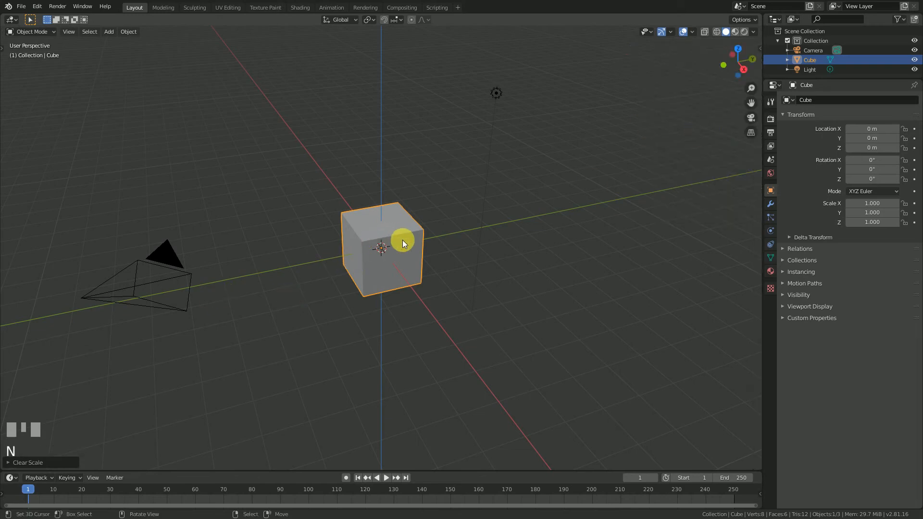
Step: Rename the cube object to World in its object properties
middle_click_drag(354, 241, 126, 116)
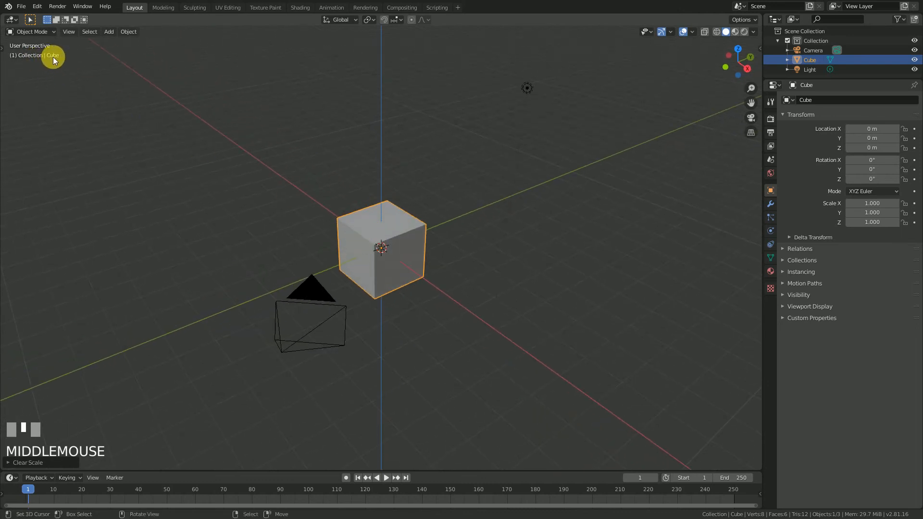
left_click(768, 191)
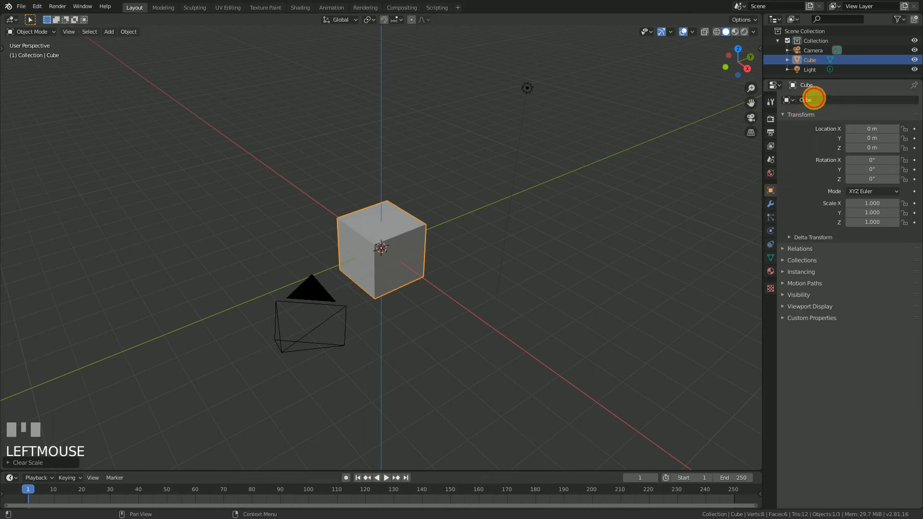
left_click(819, 101)
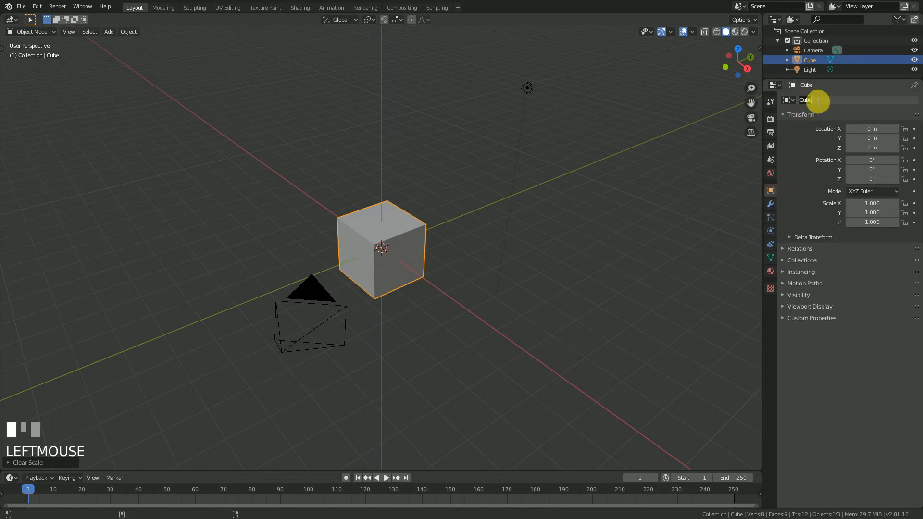
type("W")
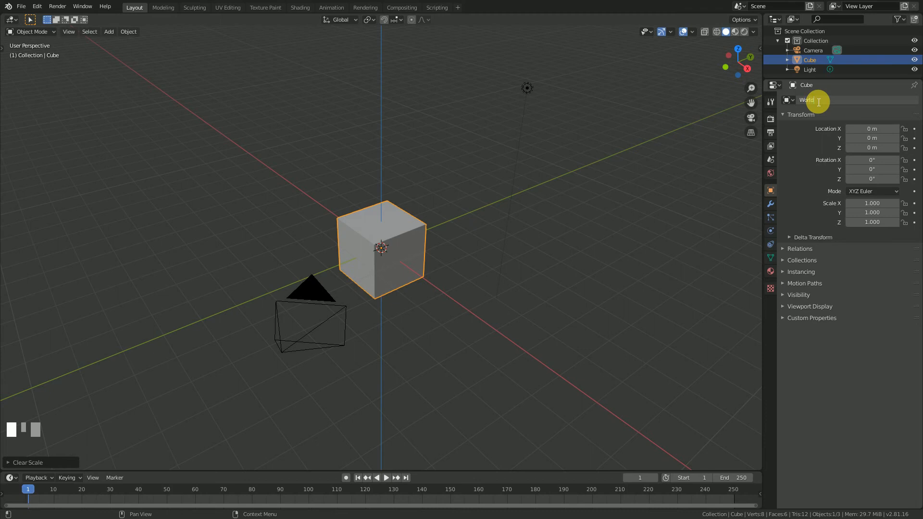
type("orld")
key("Return")
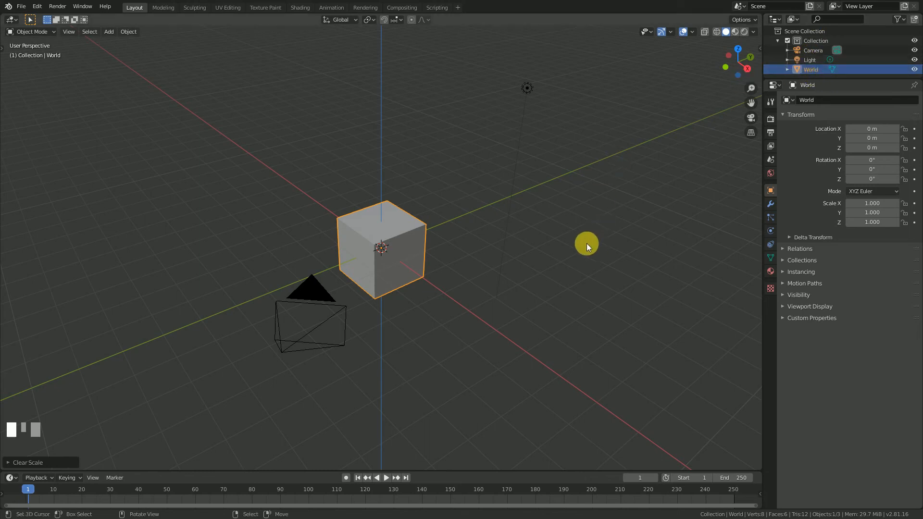
Step: Save the scene on the Desktop as untitled.blend
mouse_move(449, 284)
middle_mouse_down()
mouse_move(548, 278)
mouse_move(443, 282)
middle_mouse_up()
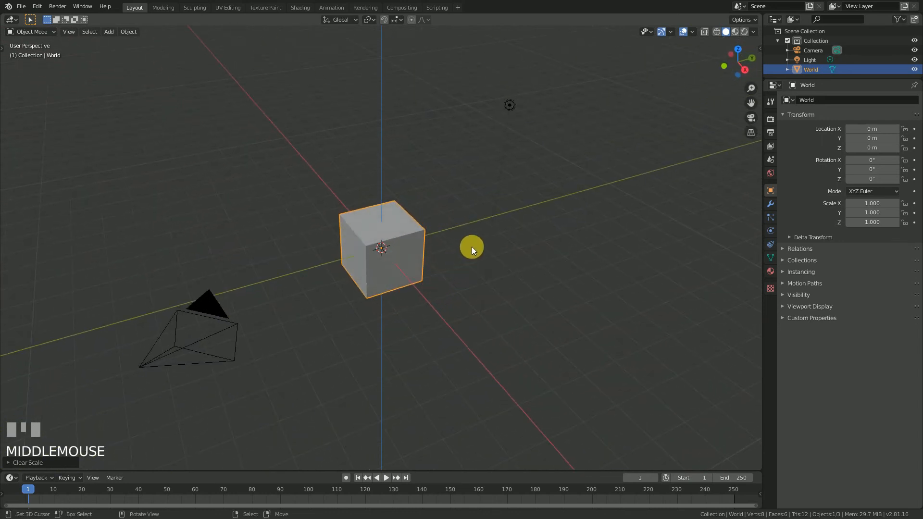
middle_click_drag(442, 267, 452, 248)
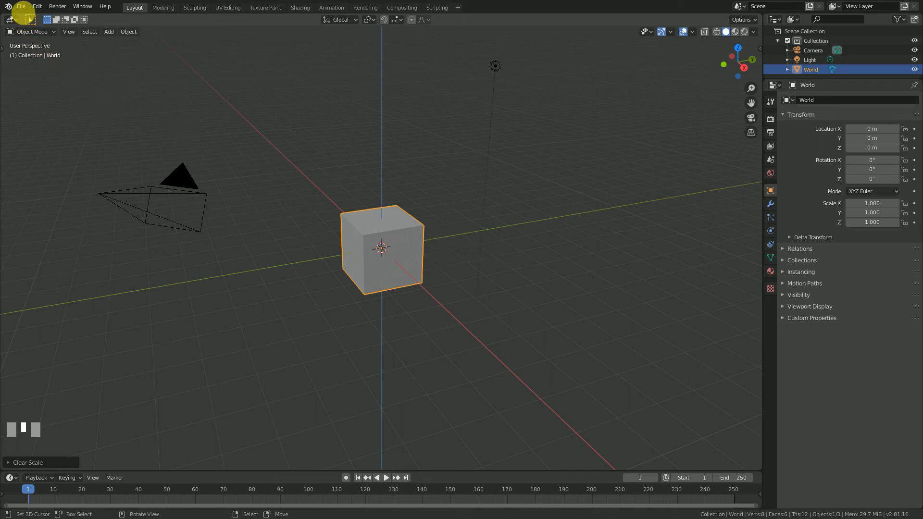
left_click(22, 6)
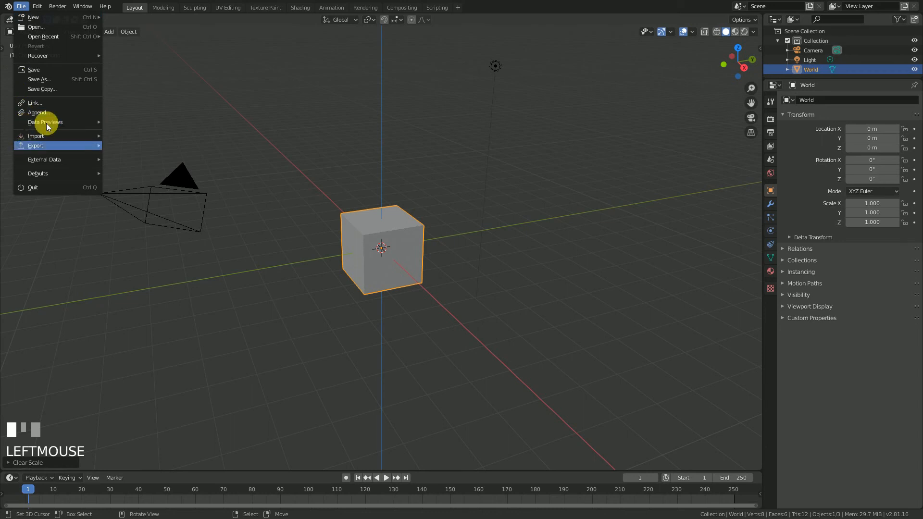
left_click(65, 79)
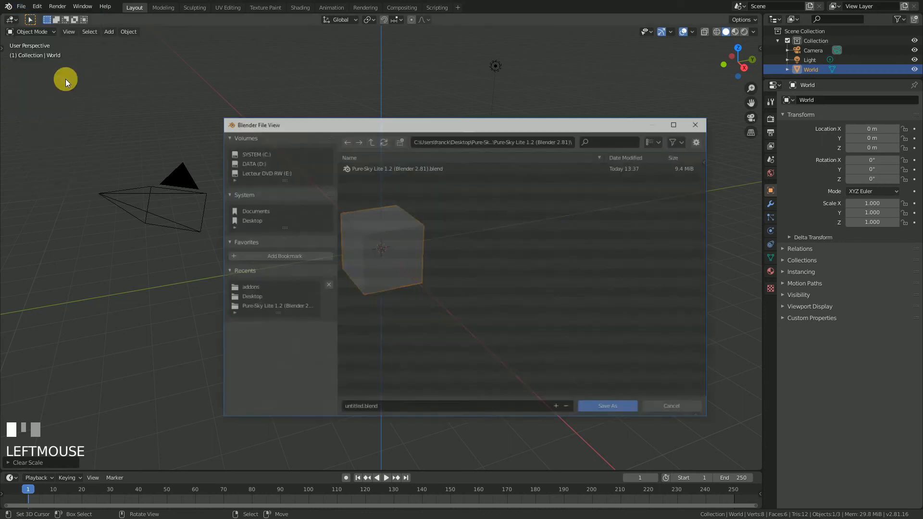
left_click(253, 222)
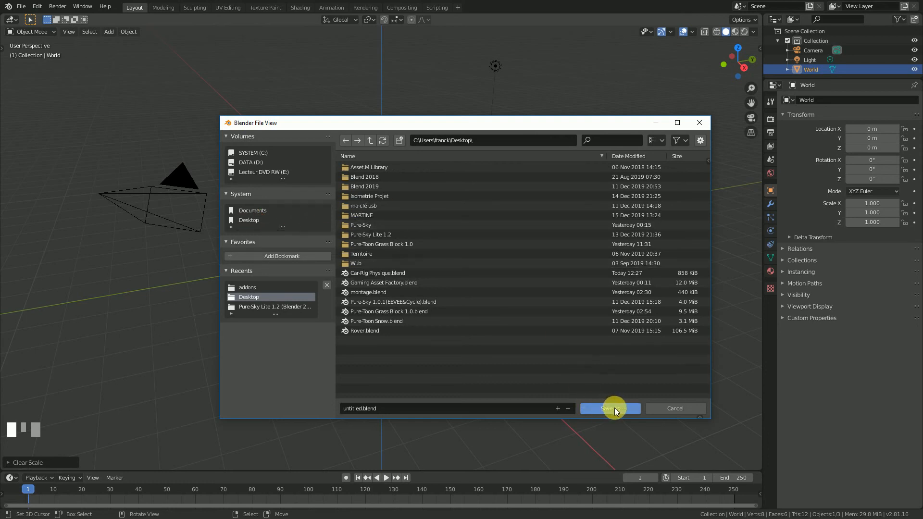
left_click(247, 219)
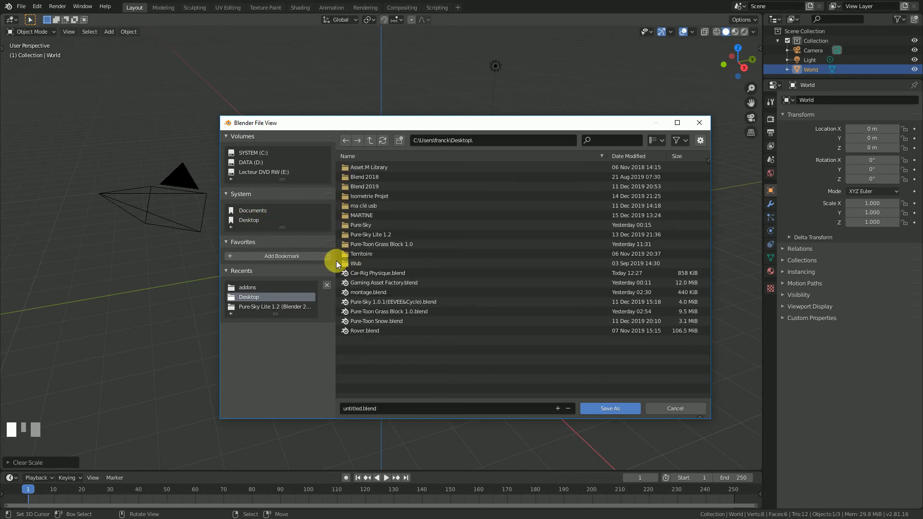
left_click(611, 409)
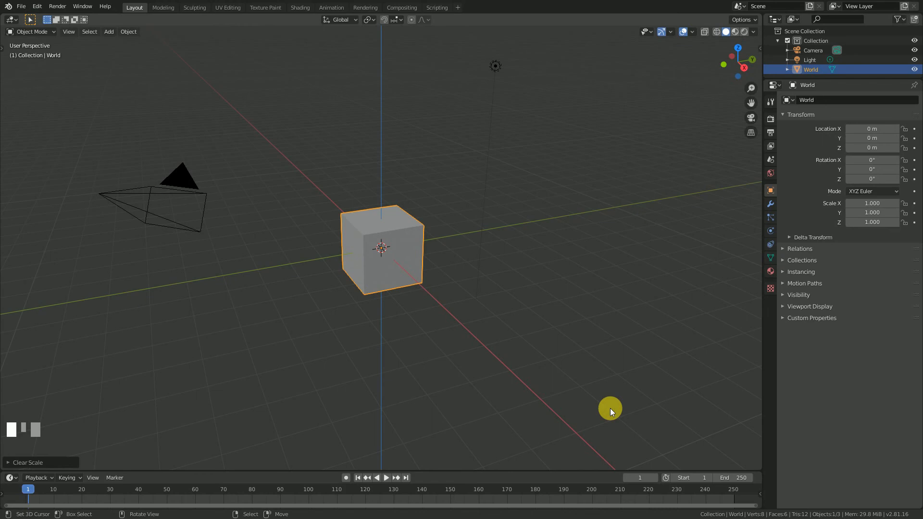
Step: Save the scene on the Desktop under the new name Projet Modélisation.blend
left_click(22, 6)
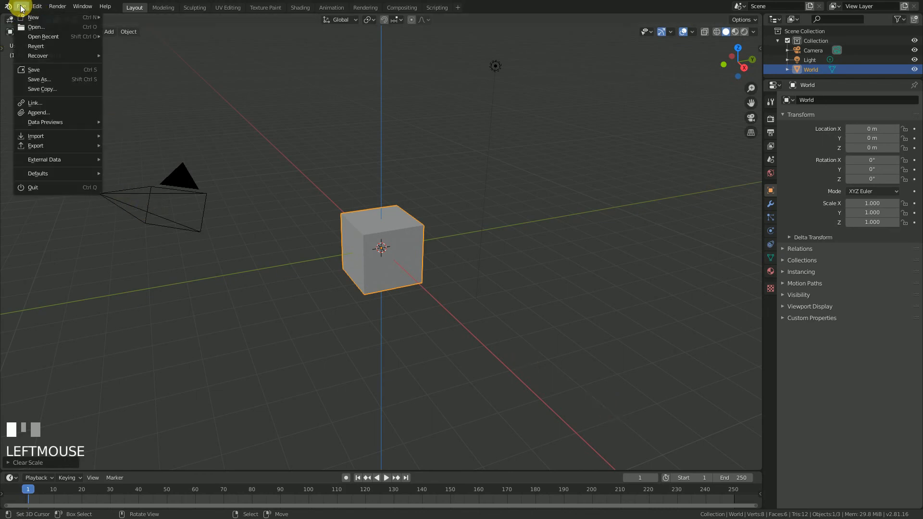
left_click(43, 80)
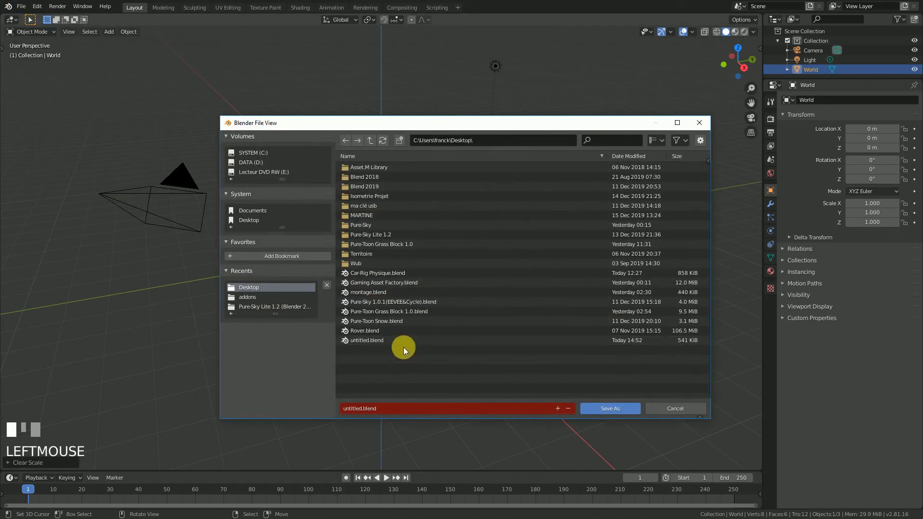
left_click(252, 222)
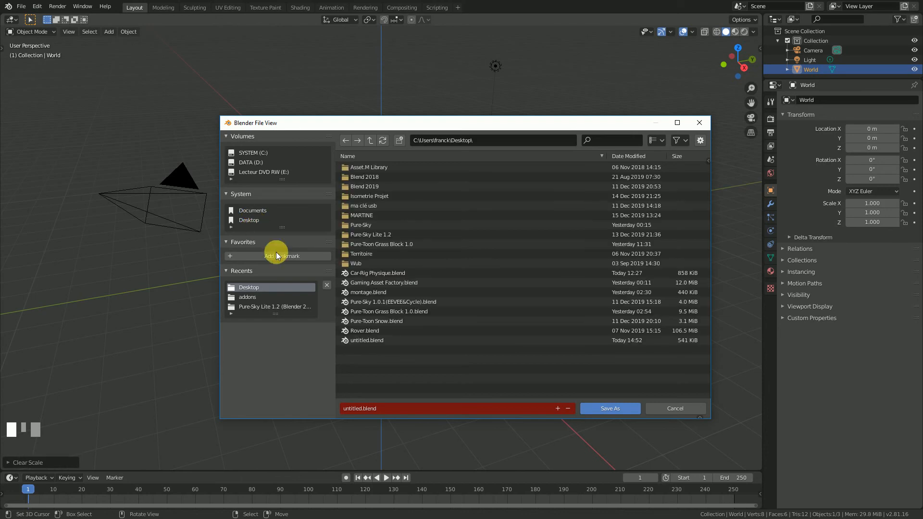
left_click(365, 410)
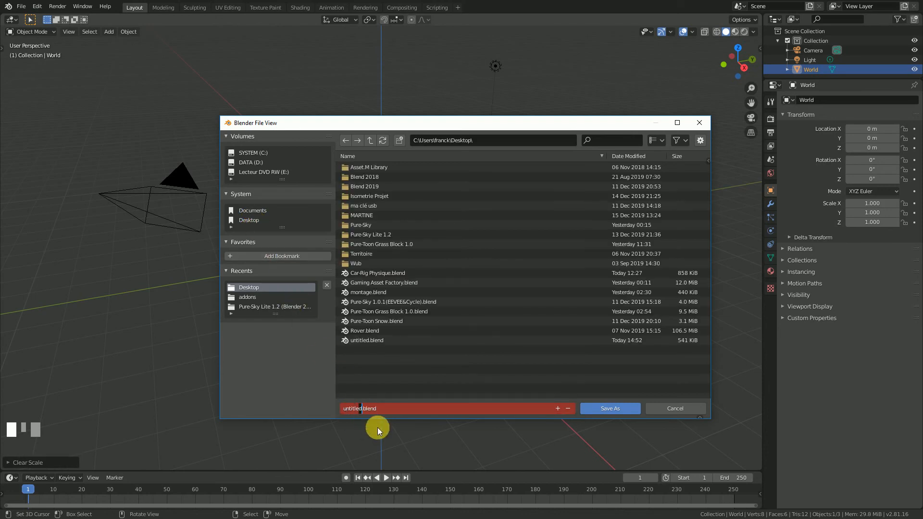
key("BackSpace")
key("BackSpace")
key("BackSpace")
key("BackSpace")
key("BackSpace")
type("Pro")
left_click(615, 409)
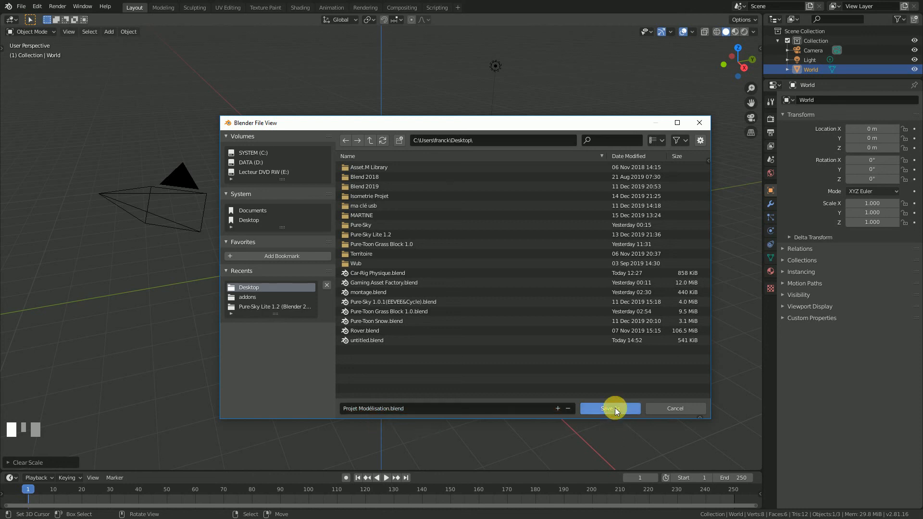
left_click(616, 408)
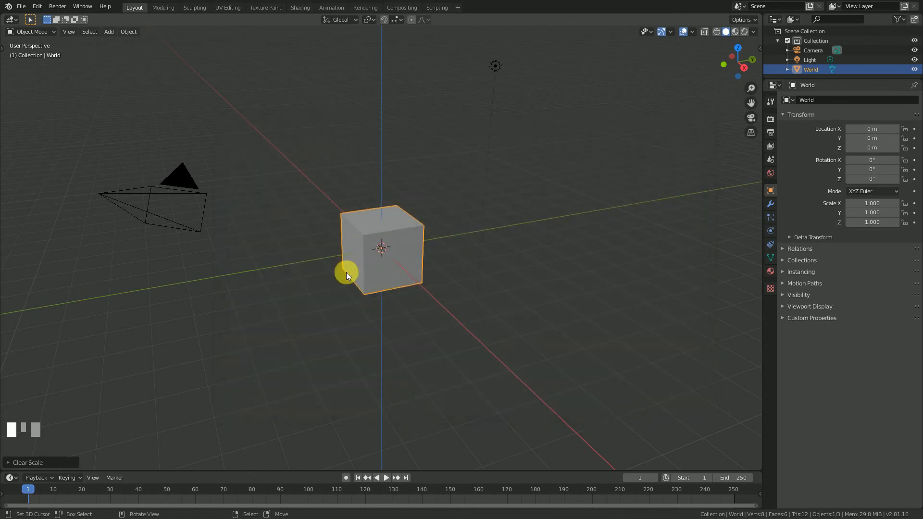
Step: Open the file Projet Modélisation.blend from the Desktop
left_click(21, 8)
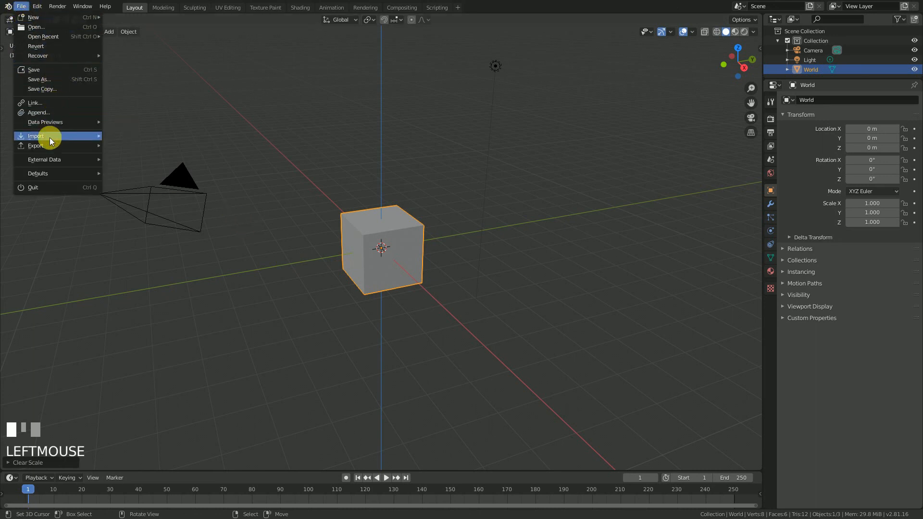
left_click(41, 27)
left_click(249, 221)
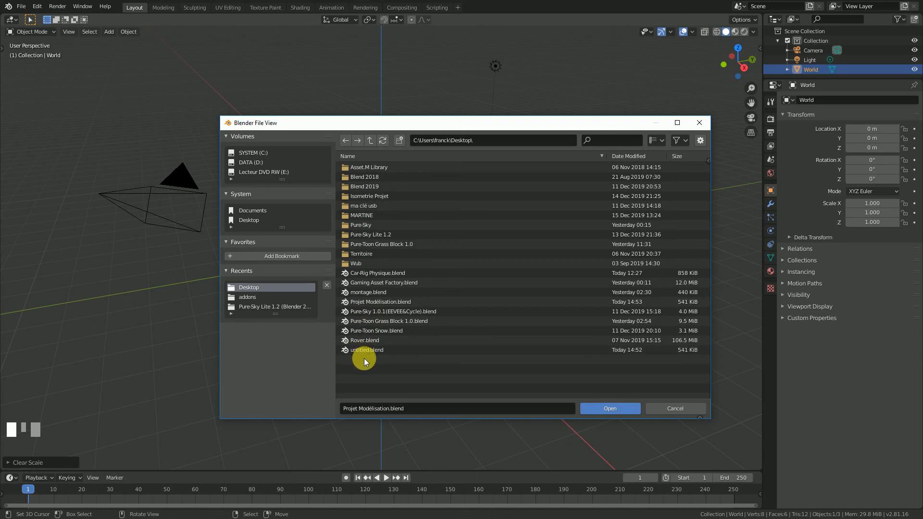
left_click(373, 302)
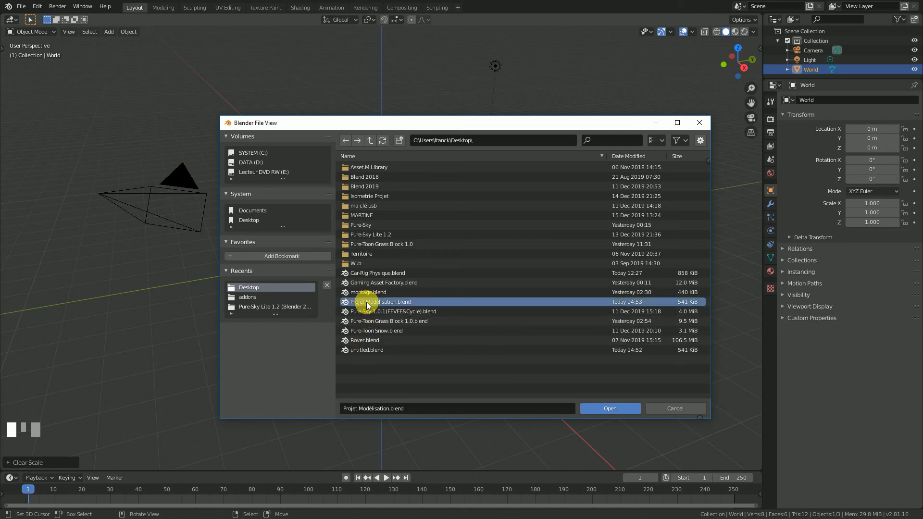
left_click(611, 410)
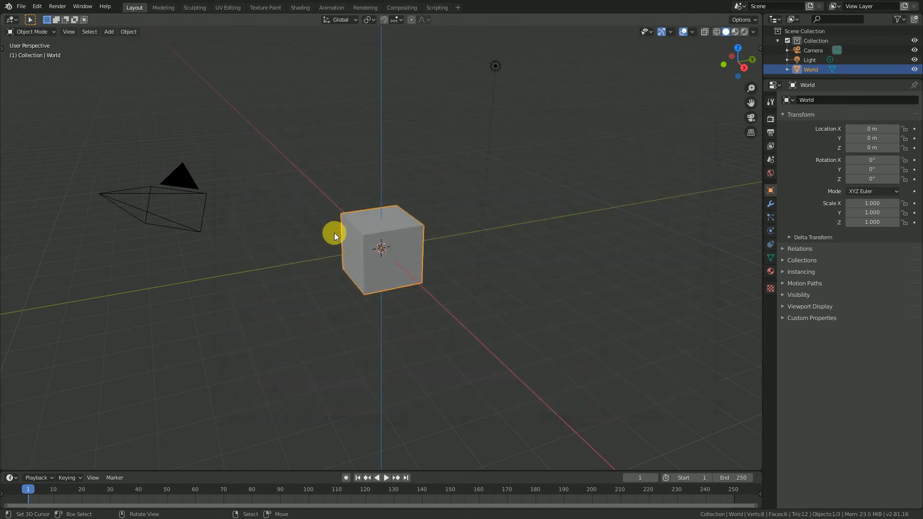
Step: Render a still image of the scene with the World cube
mouse_move(322, 250)
middle_mouse_down()
mouse_move(373, 257)
mouse_move(310, 255)
mouse_move(335, 255)
middle_mouse_up()
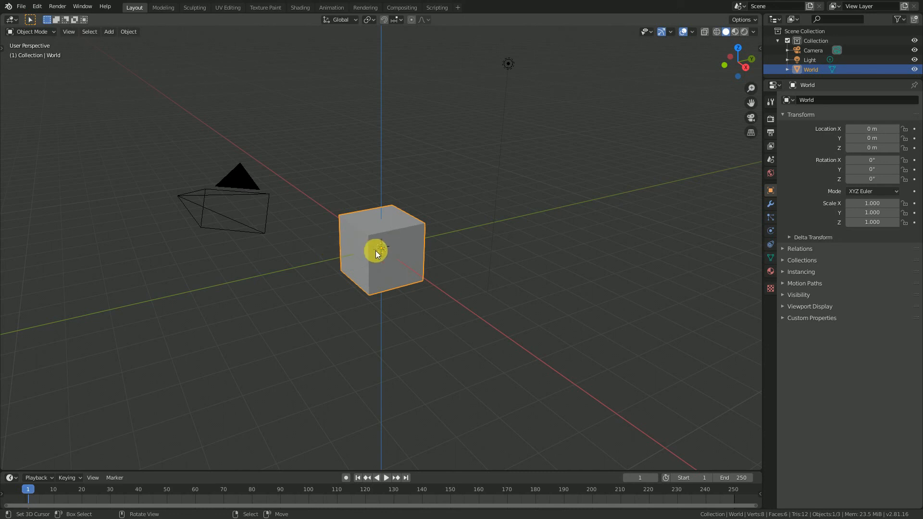
middle_click_drag(397, 263, 453, 267)
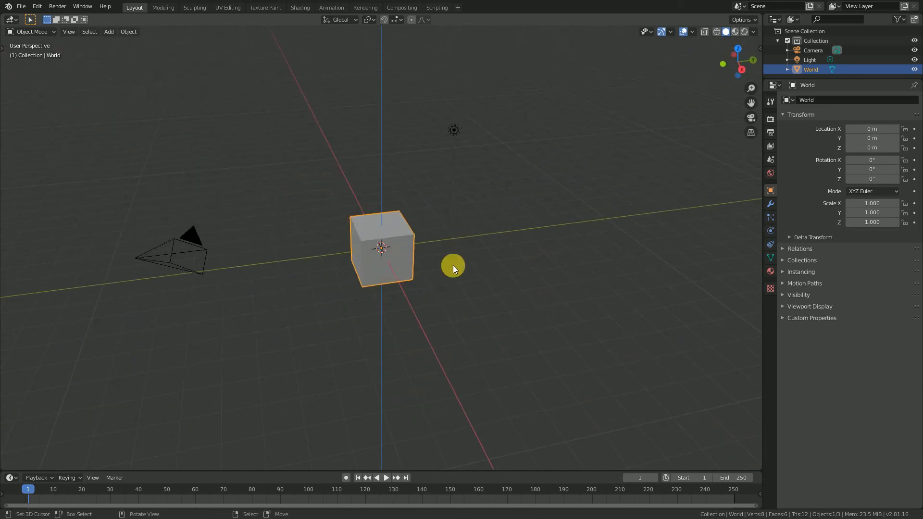
key("F12")
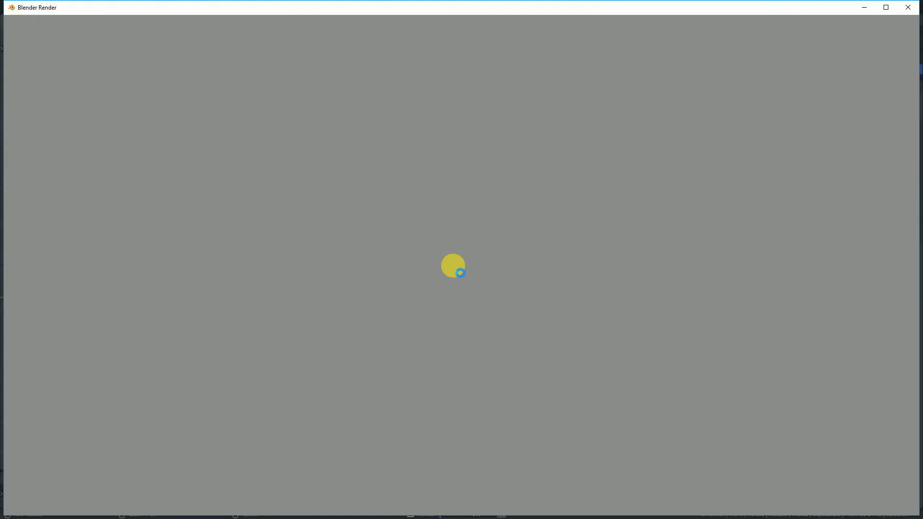